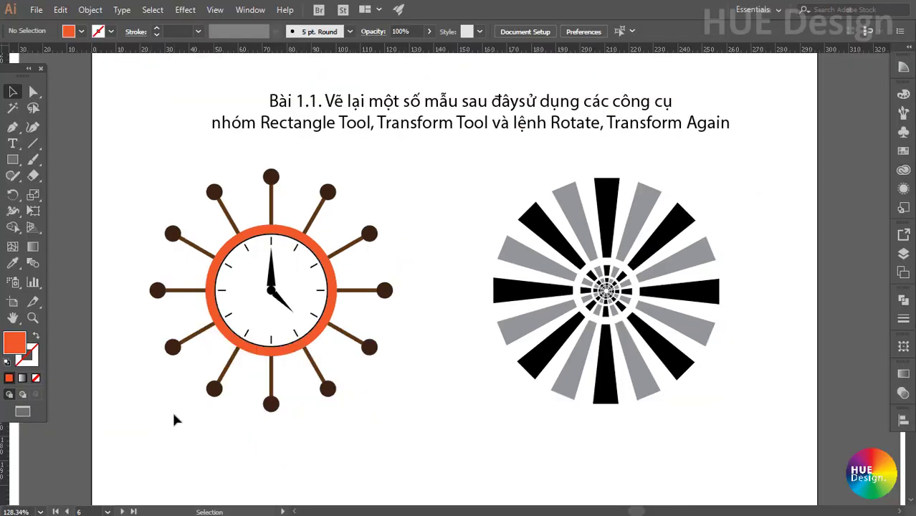
Check the clock and sunburst reference artwork, then start a new document with Ctrl+N
{"action": "left_click_drag", "start_coordinate": [150, 417], "coordinate": [817, 289]}
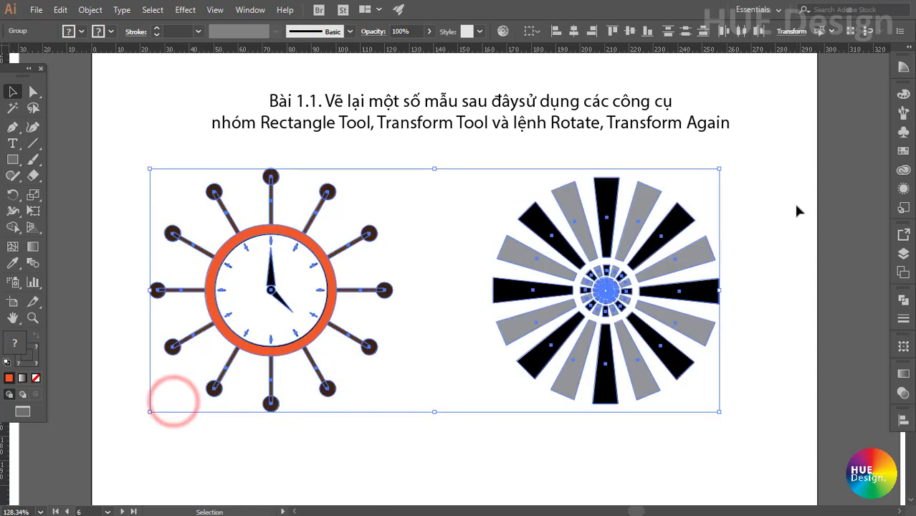
{"action": "left_click", "coordinate": [508, 421]}
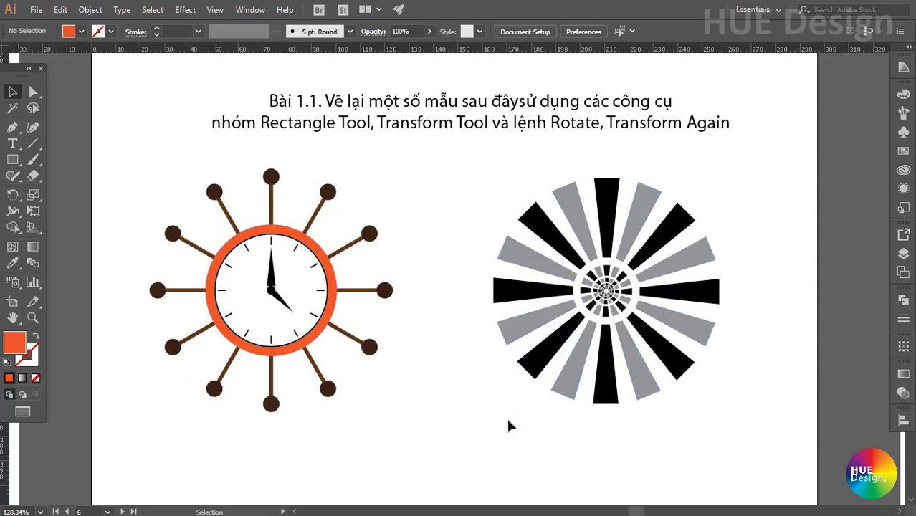
{"action": "key", "text": "ctrl+n"}
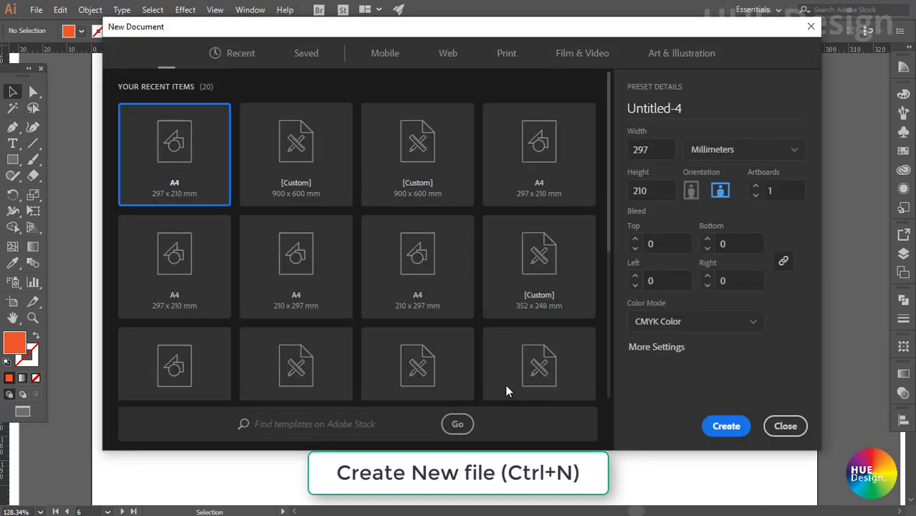
Keep width 297, height 210, Millimeters and CMYK Color, and create the document
{"action": "left_click", "coordinate": [661, 149]}
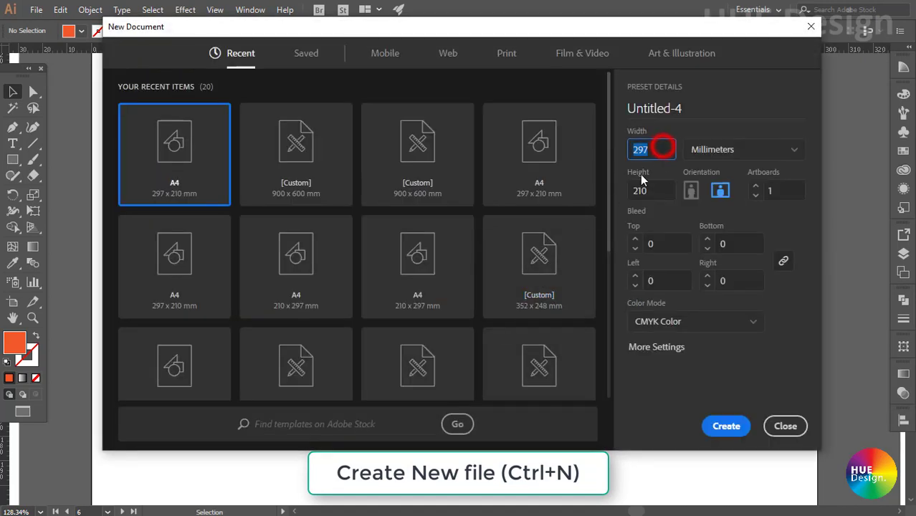
{"action": "left_click", "coordinate": [649, 190]}
{"action": "left_click", "coordinate": [751, 151]}
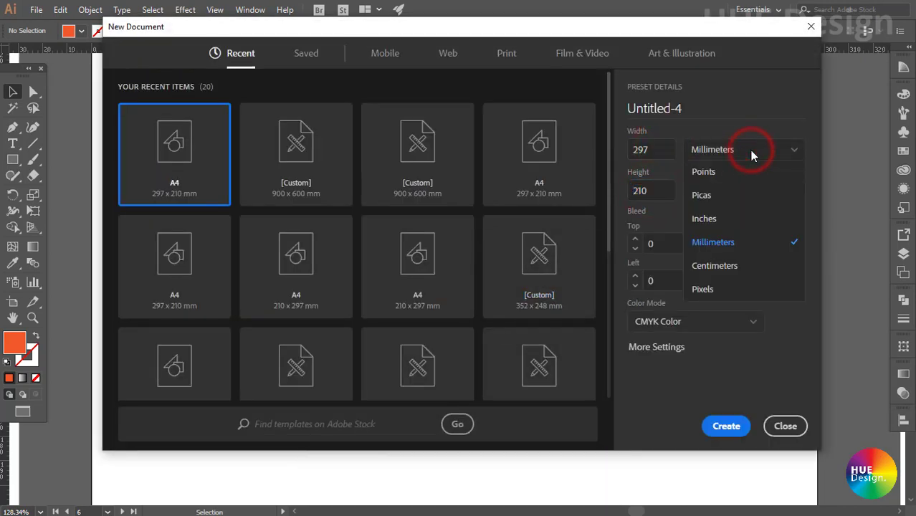
{"action": "left_click", "coordinate": [751, 149]}
{"action": "left_click", "coordinate": [698, 324]}
{"action": "left_click", "coordinate": [698, 322]}
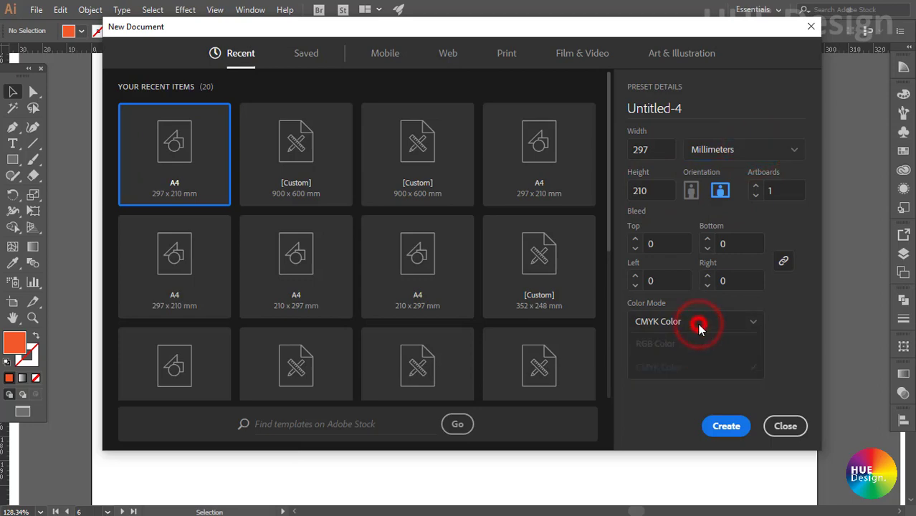
{"action": "left_click", "coordinate": [724, 427]}
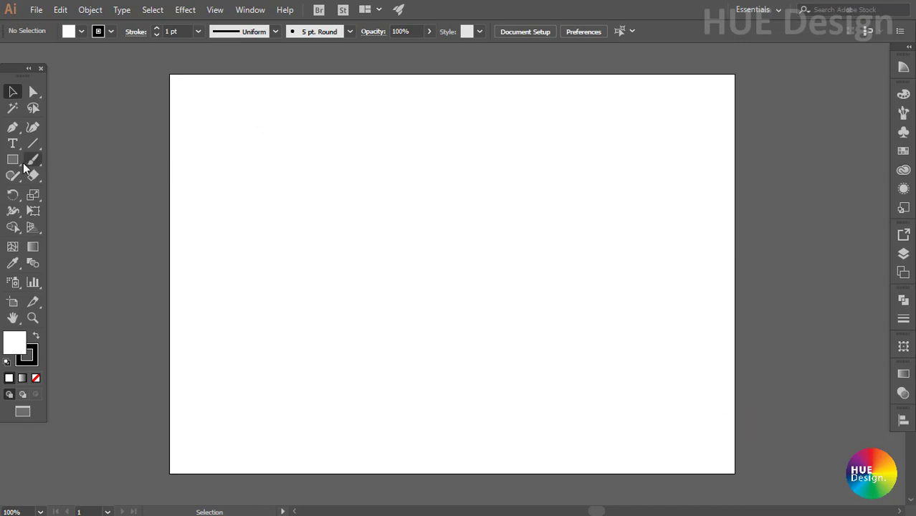
Draw a 65 × 65 mm circle with the Ellipse tool and move it up-left
{"action": "left_click_drag", "start_coordinate": [12, 159], "coordinate": [90, 191]}
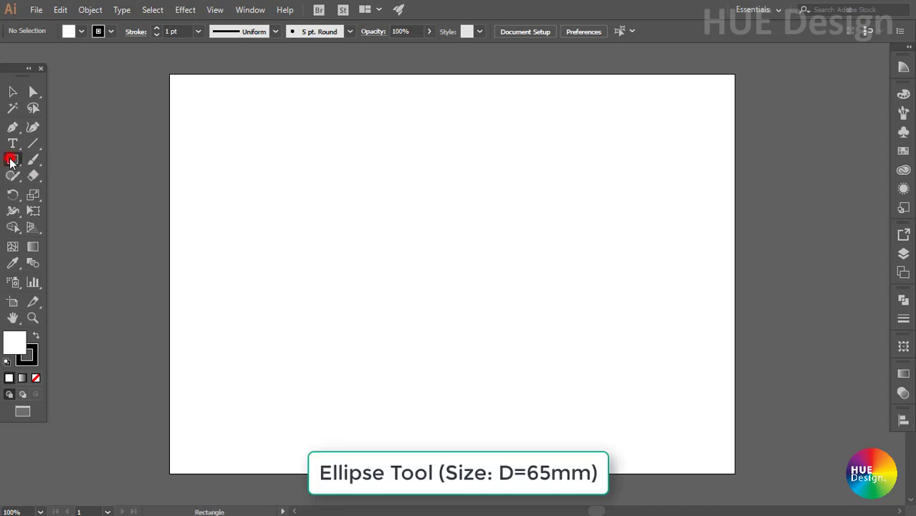
{"action": "left_click", "coordinate": [90, 191]}
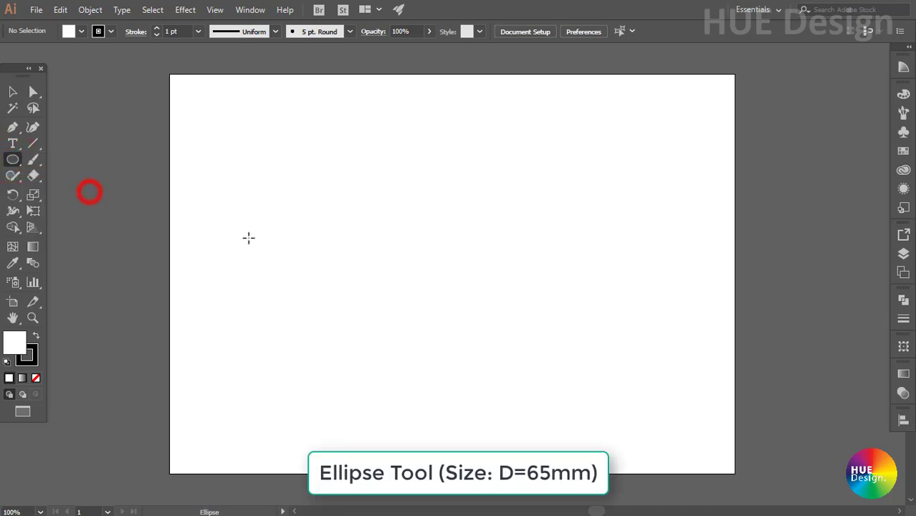
{"action": "left_click", "coordinate": [310, 246]}
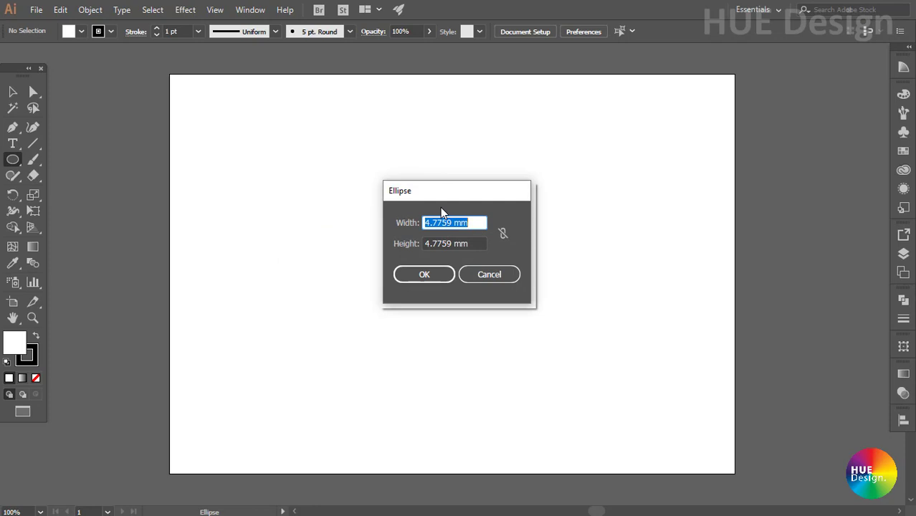
{"action": "key", "text": "Tab"}
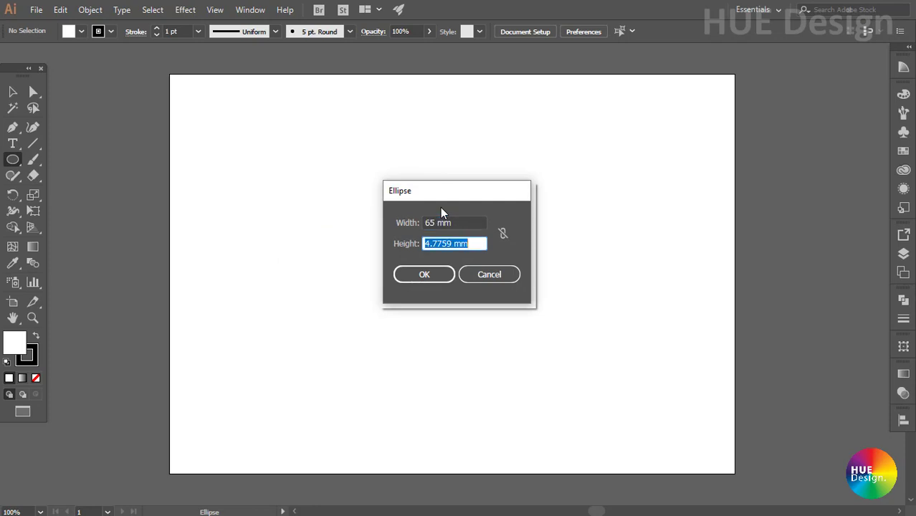
{"action": "key", "text": "BackSpace"}
{"action": "type", "text": "65"}
{"action": "key", "text": "Return"}
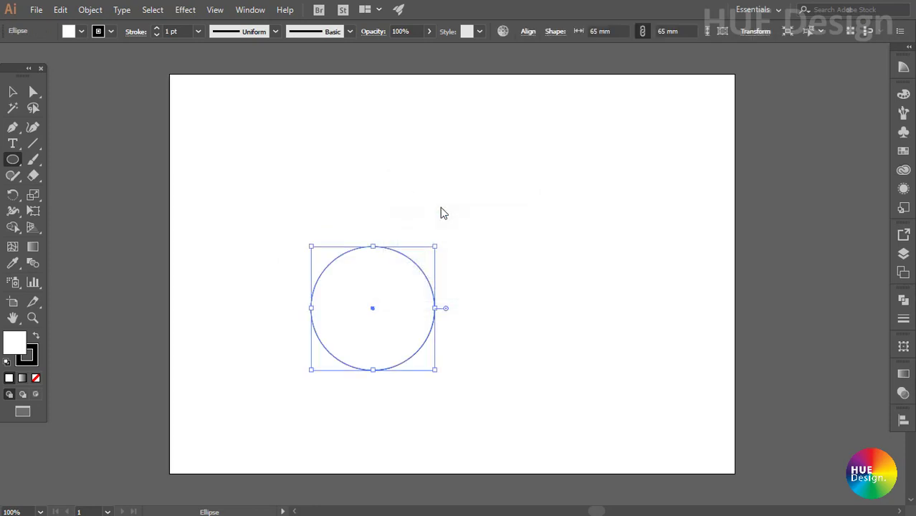
{"action": "key", "text": "v"}
{"action": "left_click_drag", "start_coordinate": [372, 310], "coordinate": [302, 260]}
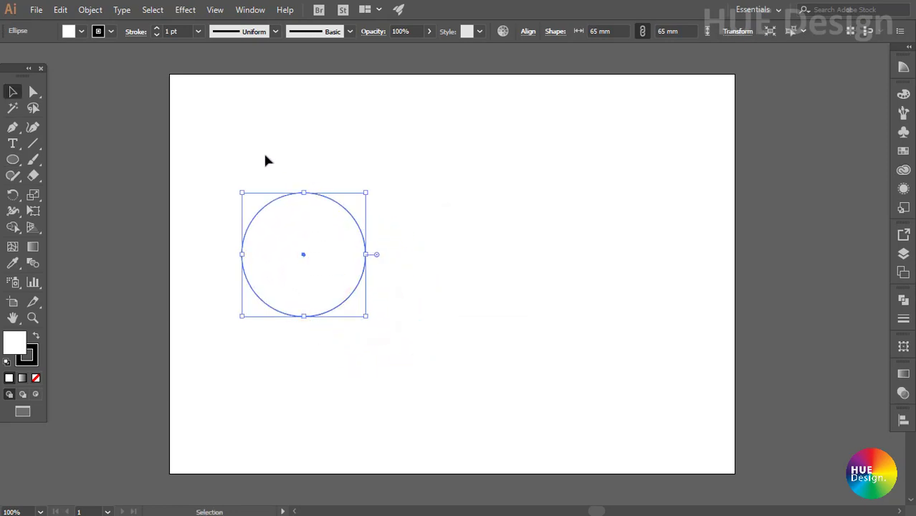
{"action": "left_click", "coordinate": [286, 163], "text": "ctrl"}
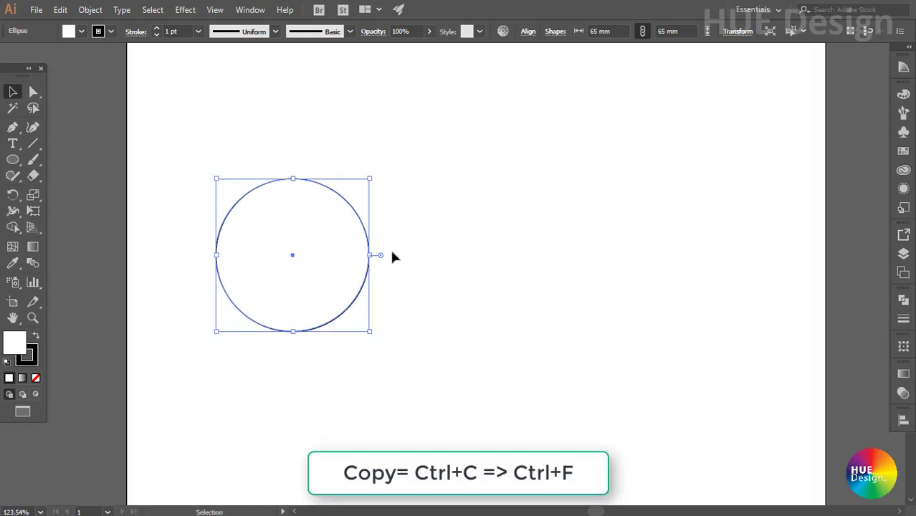
Paste a copy in front of the circle and resize it to 55 mm
{"action": "key", "text": "a"}
{"action": "key", "text": "v"}
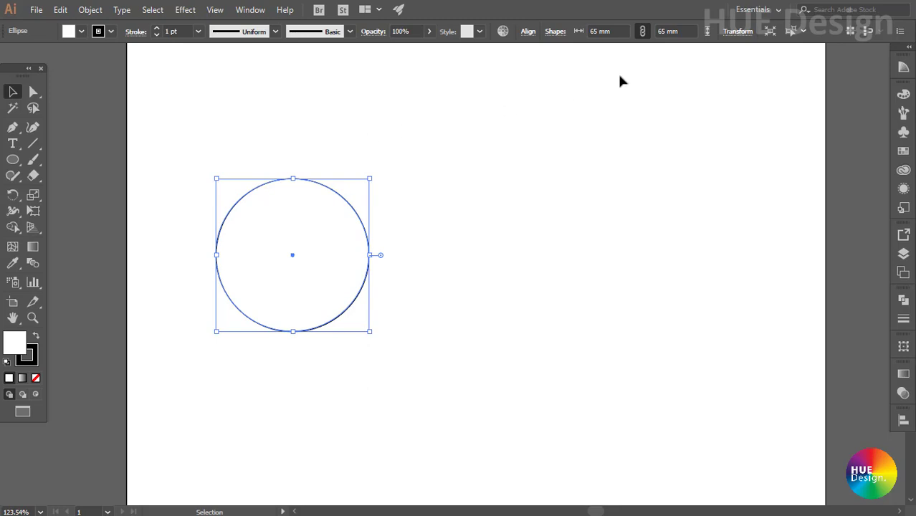
{"action": "left_click", "coordinate": [600, 31]}
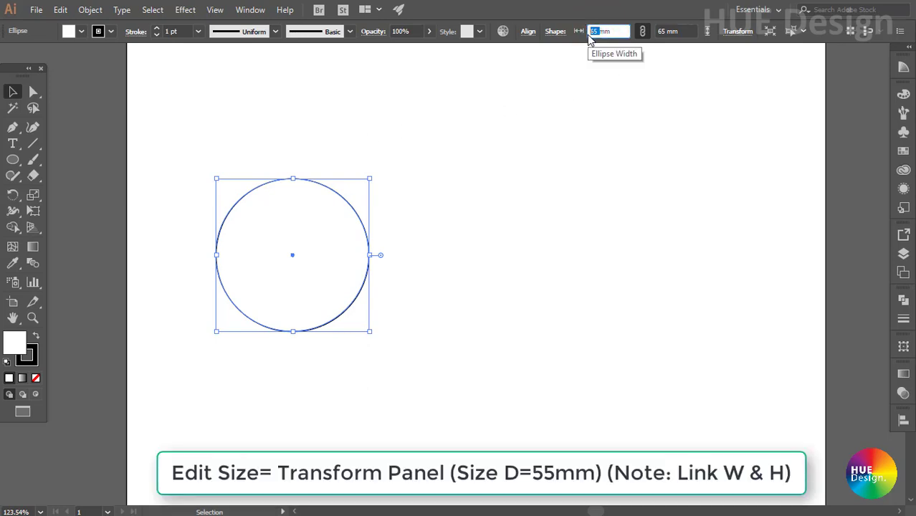
{"action": "type", "text": "5"}
{"action": "key", "text": "Tab"}
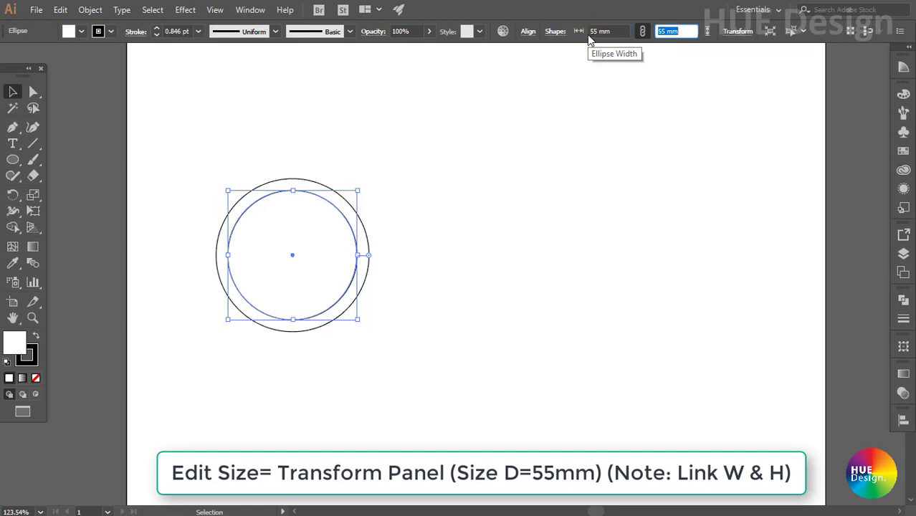
Make another concentric copy 5 mm across, then select the outer 65 mm circle
{"action": "left_click", "coordinate": [384, 278]}
{"action": "left_click", "coordinate": [361, 263]}
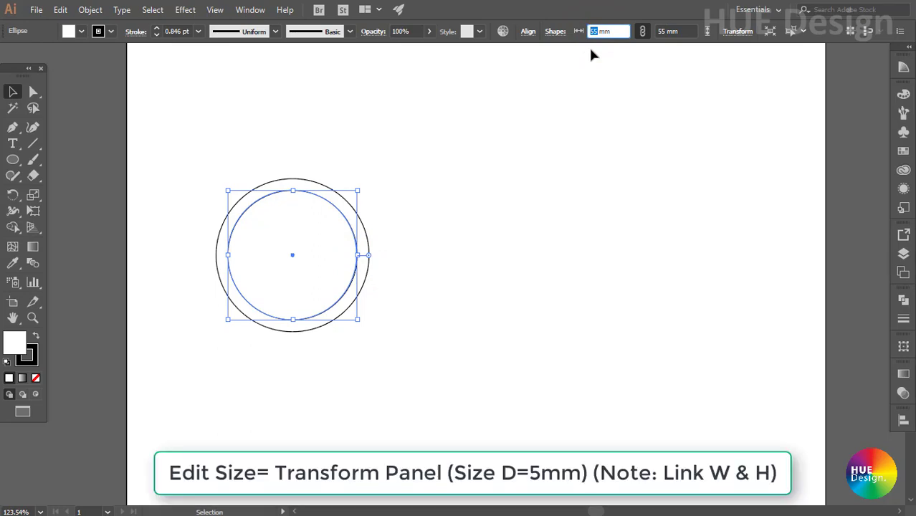
{"action": "left_click", "coordinate": [591, 34]}
{"action": "type", "text": "5"}
{"action": "key", "text": "Return"}
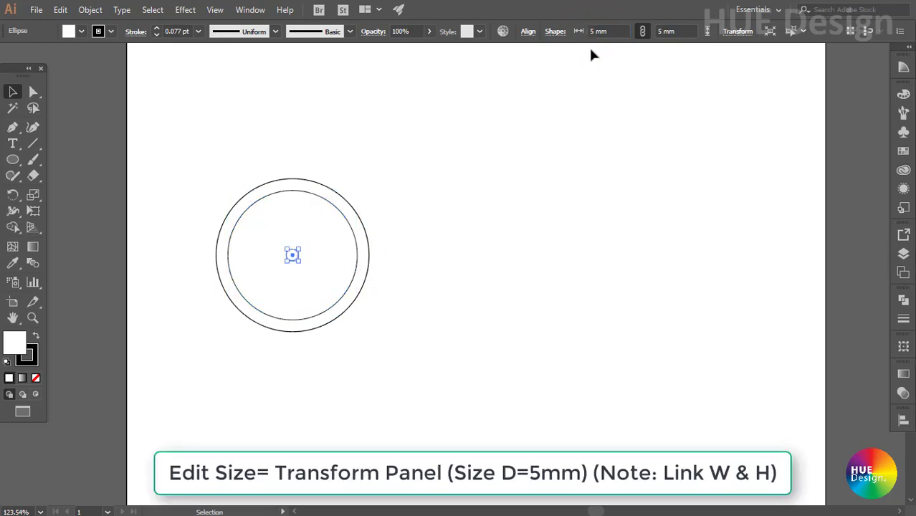
{"action": "left_click", "coordinate": [466, 283]}
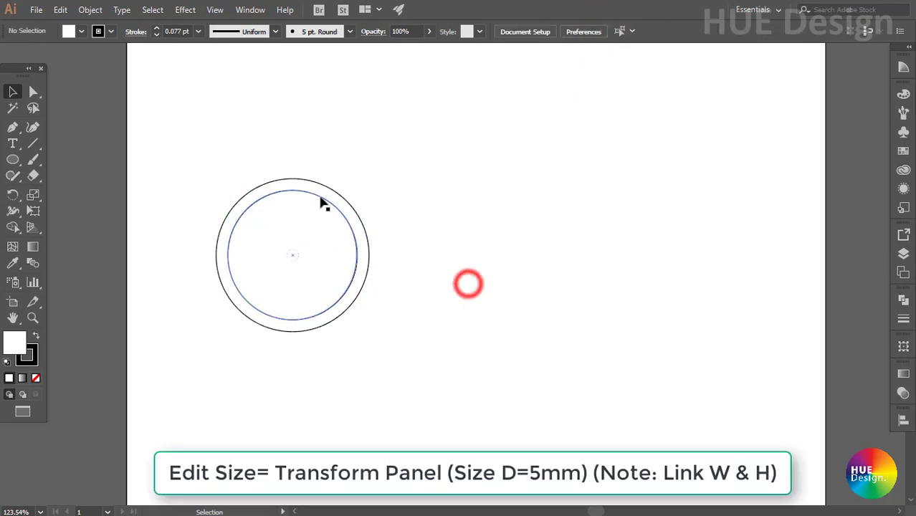
{"action": "left_click", "coordinate": [297, 252]}
{"action": "left_click", "coordinate": [290, 176]}
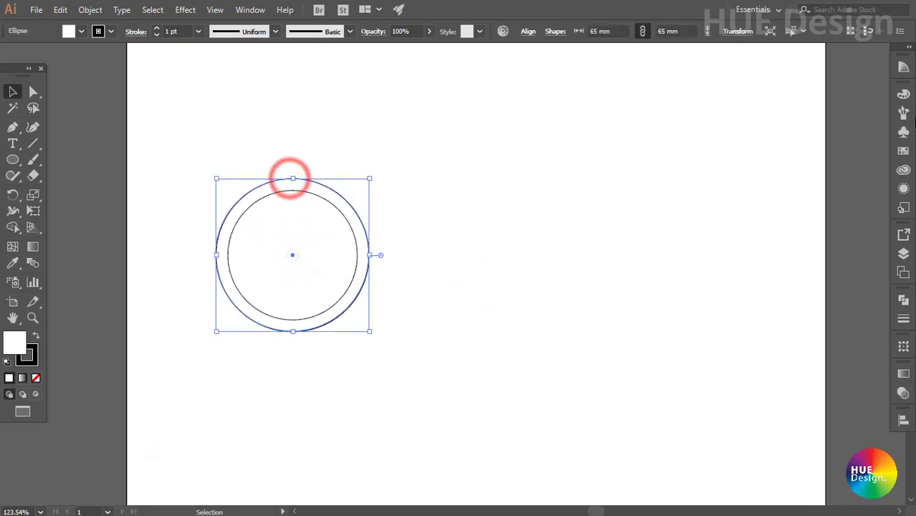
Fill the outer circle orange and the 5 mm centre circle black from Swatches
{"action": "left_click", "coordinate": [903, 150]}
{"action": "left_click", "coordinate": [850, 131]}
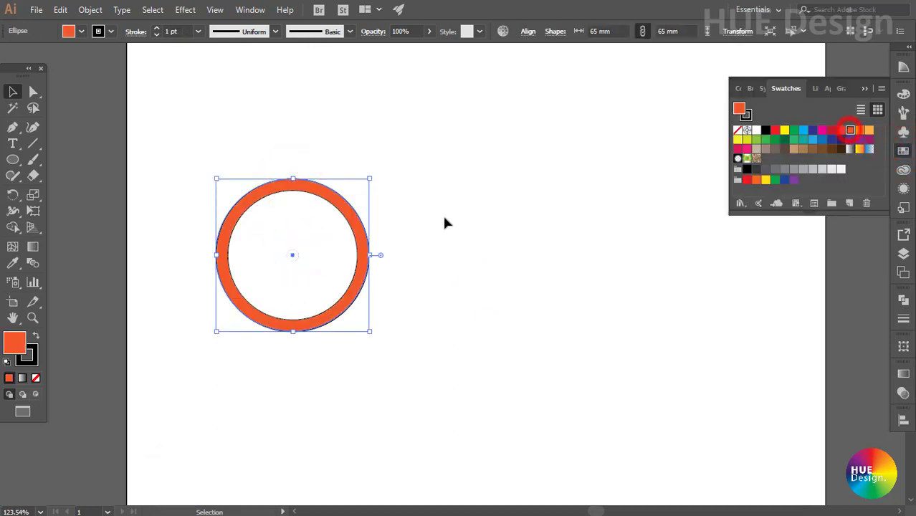
{"action": "left_click", "coordinate": [347, 258]}
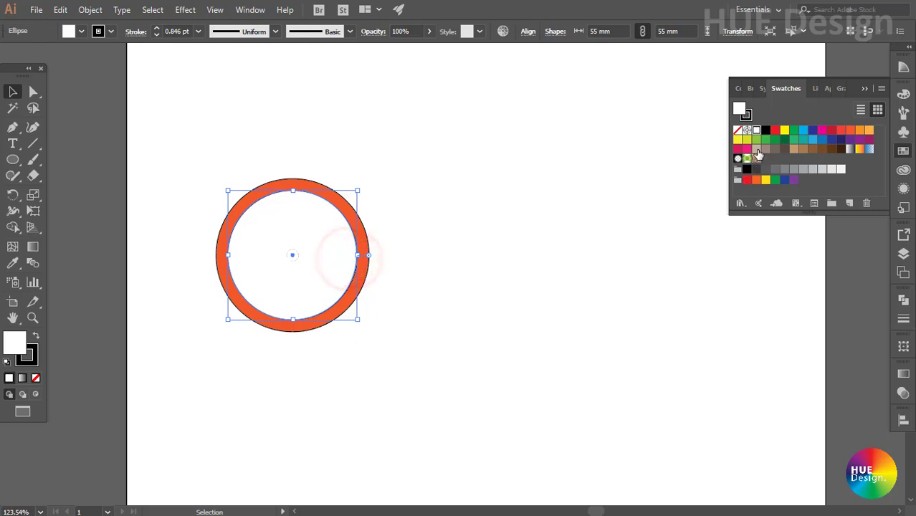
{"action": "left_click", "coordinate": [292, 256]}
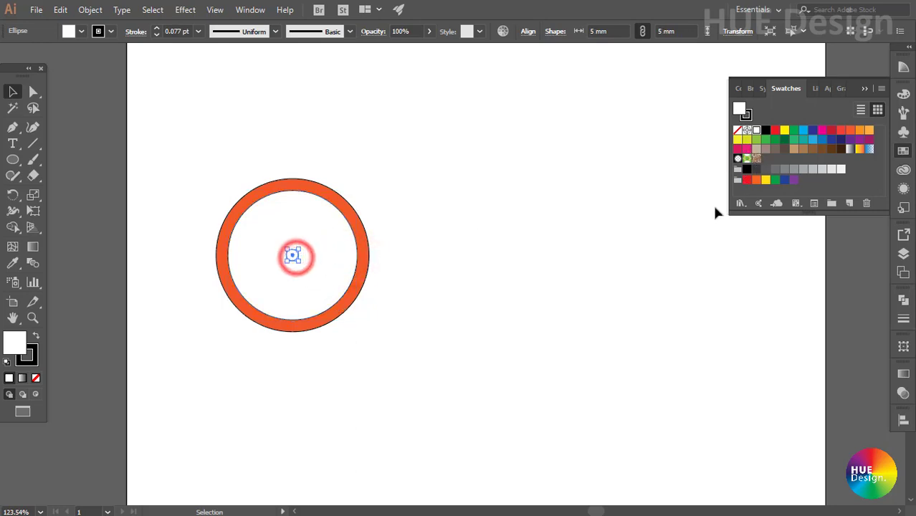
{"action": "left_click", "coordinate": [765, 129]}
Set the stroke to None on the orange ring and the centre dot
{"action": "left_click", "coordinate": [393, 264]}
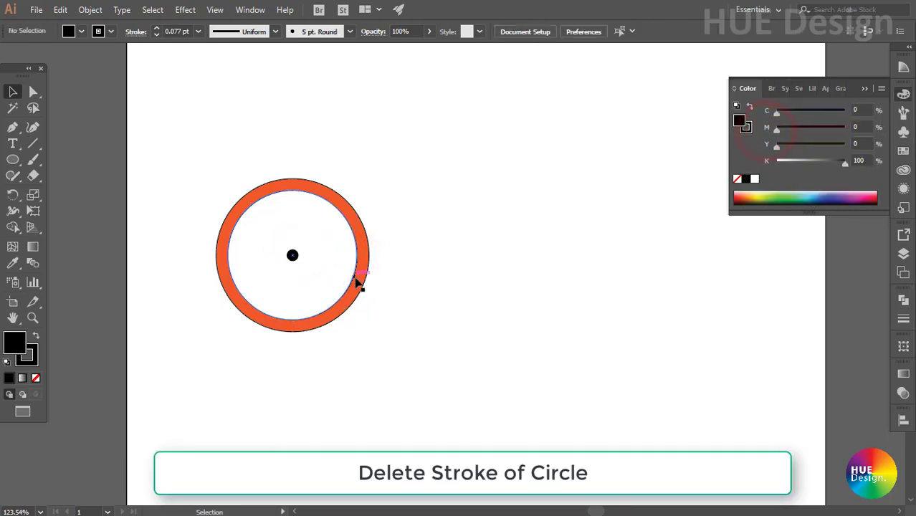
{"action": "left_click", "coordinate": [358, 279]}
{"action": "left_click", "coordinate": [33, 359]}
{"action": "left_click", "coordinate": [36, 377]}
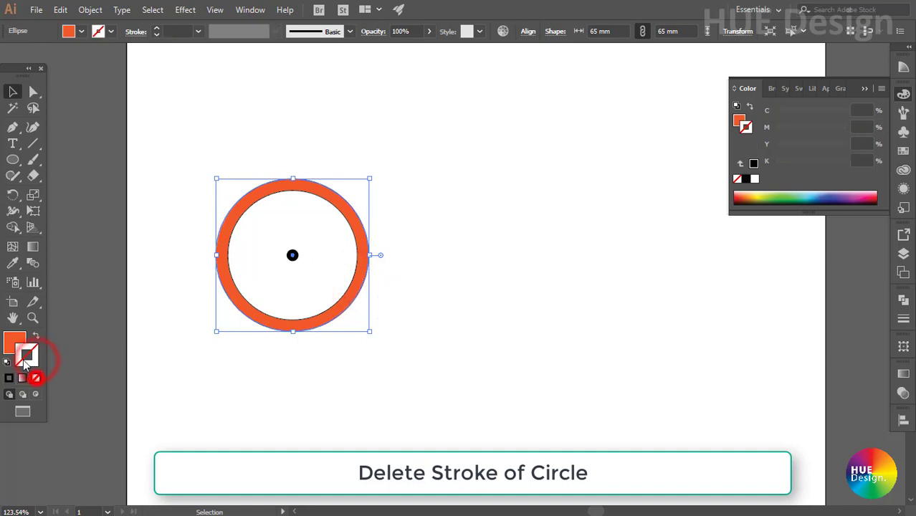
{"action": "left_click", "coordinate": [141, 255]}
{"action": "left_click", "coordinate": [292, 256]}
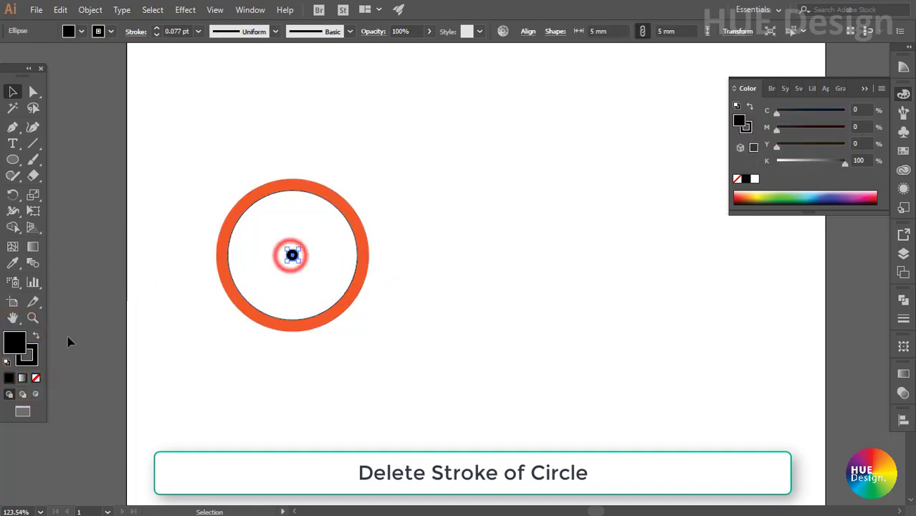
{"action": "left_click", "coordinate": [33, 359]}
{"action": "left_click", "coordinate": [36, 377]}
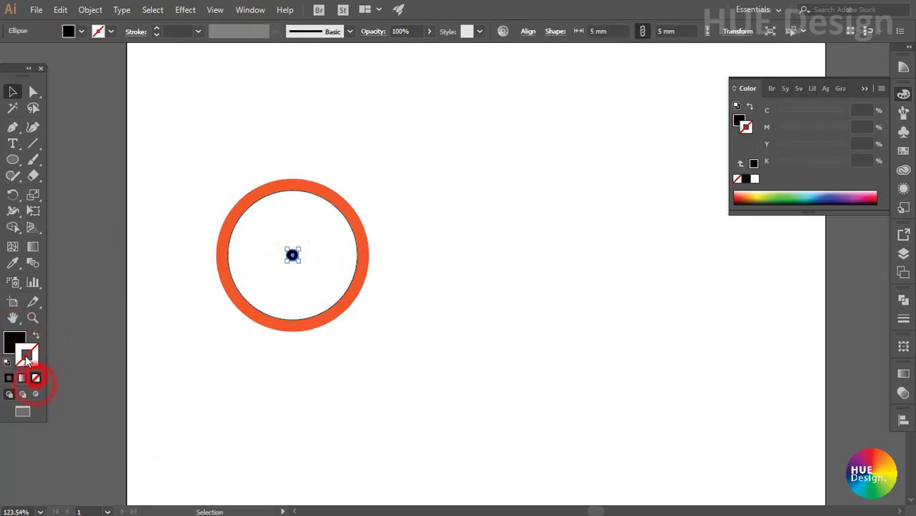
{"action": "left_click", "coordinate": [167, 222]}
{"action": "left_click_drag", "start_coordinate": [200, 136], "coordinate": [412, 296]}
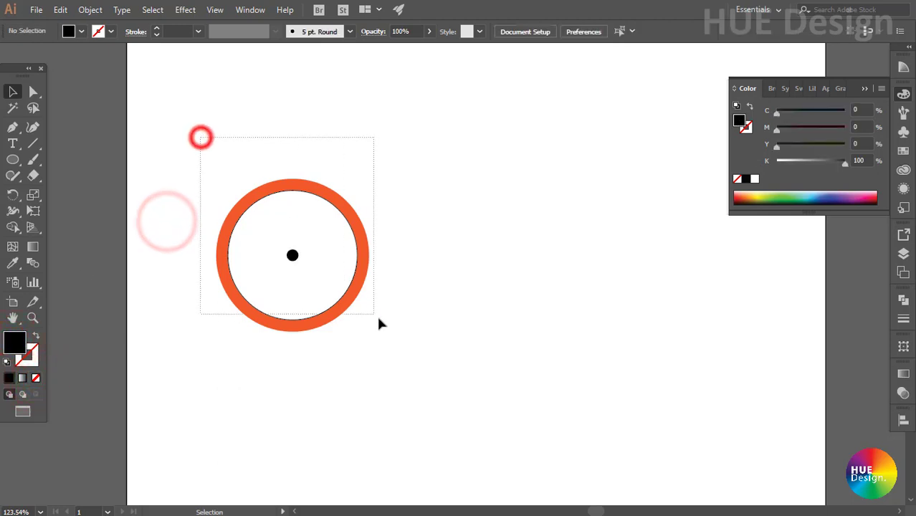
{"action": "left_click", "coordinate": [412, 297]}
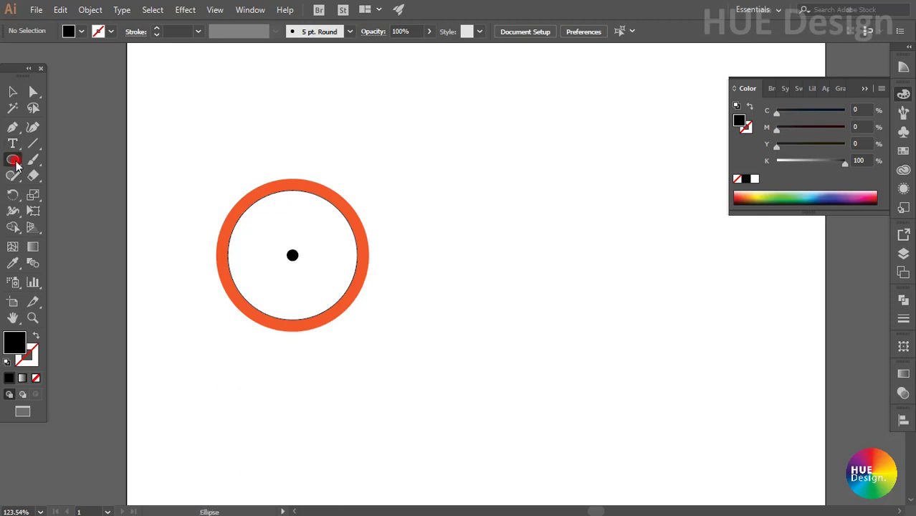
{"action": "left_click_drag", "start_coordinate": [13, 159], "coordinate": [52, 156]}
Create a 1 × 4 mm black rectangle beside the zoomed-in ring
{"action": "key", "text": "v"}
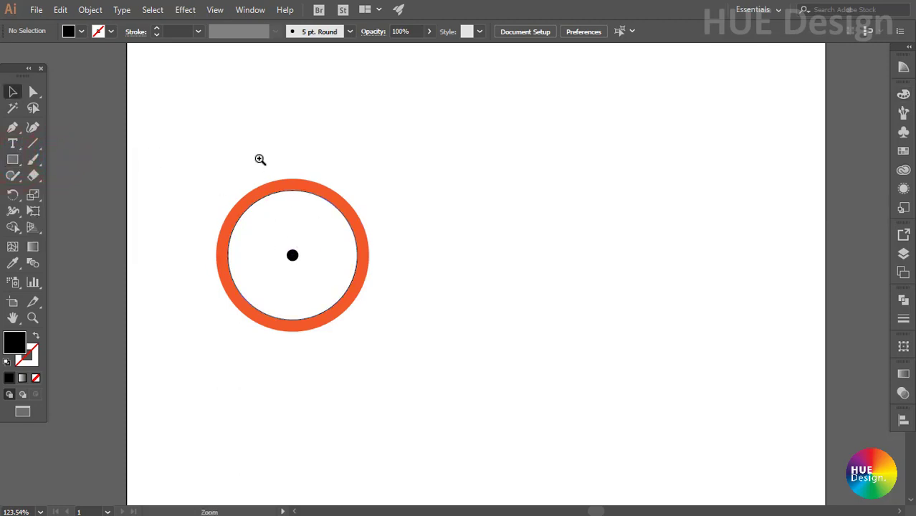
{"action": "left_click", "coordinate": [260, 159]}
{"action": "left_click_drag", "start_coordinate": [408, 315], "coordinate": [401, 253]}
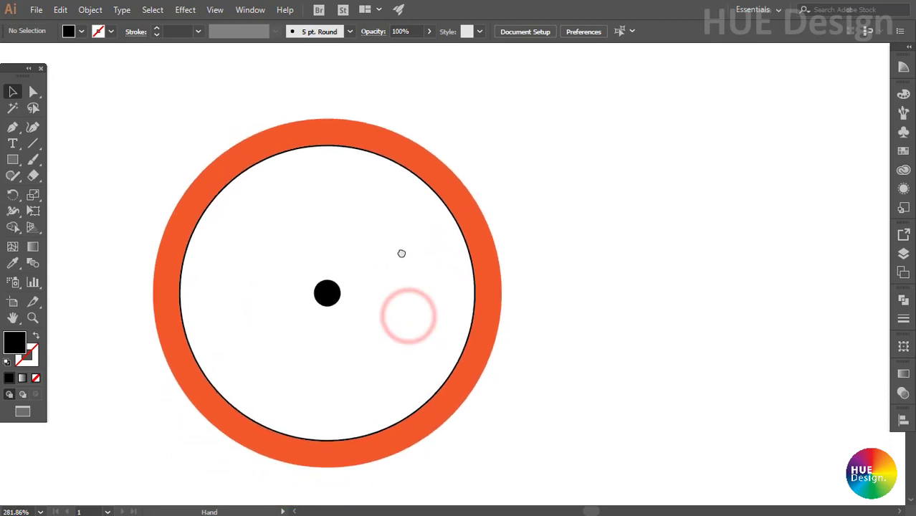
{"action": "left_click", "coordinate": [13, 160]}
{"action": "left_click", "coordinate": [354, 225]}
{"action": "type", "text": "1"}
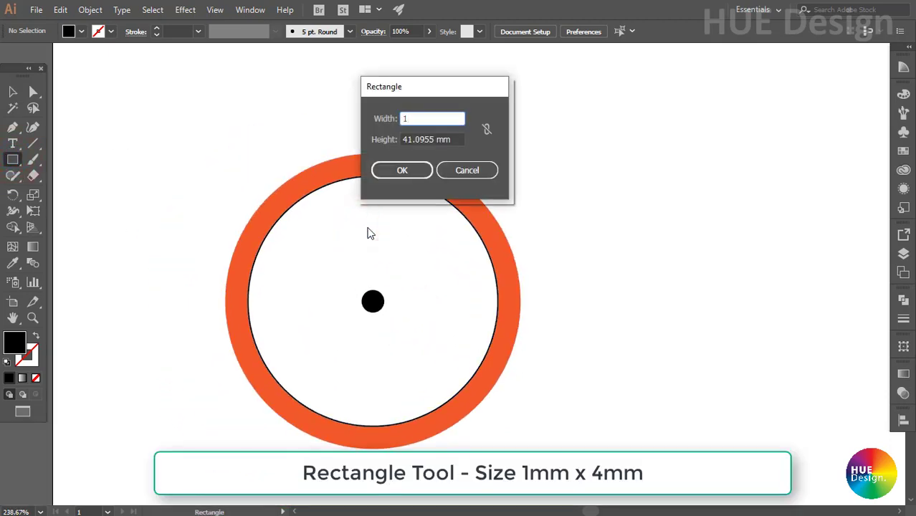
{"action": "key", "text": "Tab"}
{"action": "type", "text": "4"}
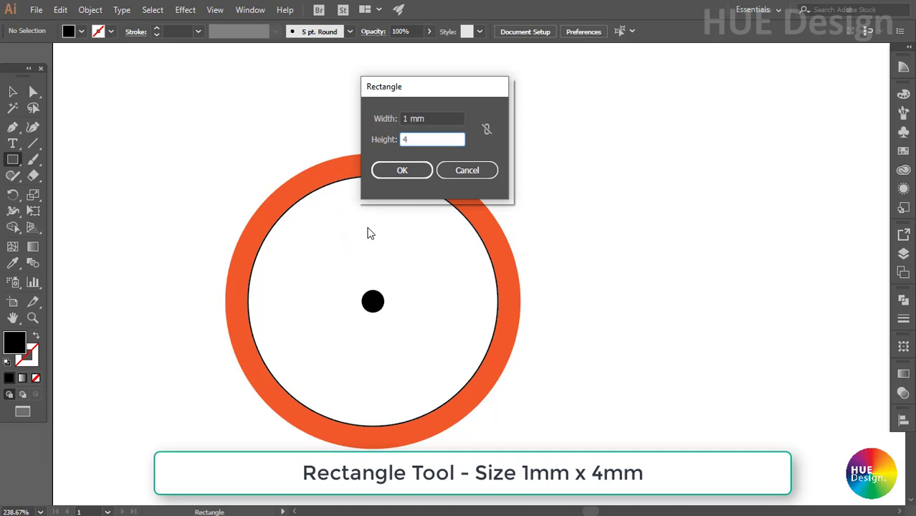
{"action": "key", "text": "Return"}
Move the 1 × 4 mm tick to the top of the ring, centred above the dot
{"action": "key", "text": "v"}
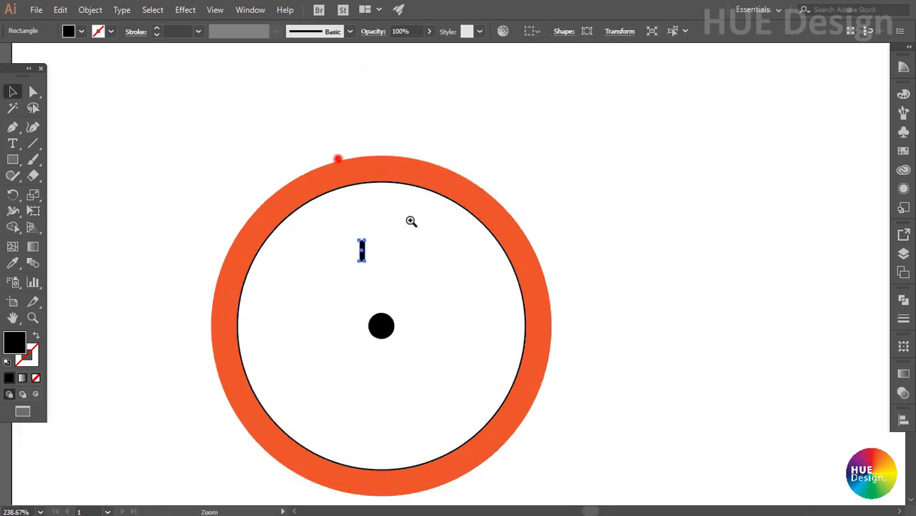
{"action": "left_click", "coordinate": [338, 158]}
{"action": "mouse_move", "coordinate": [398, 337]}
{"action": "left_mouse_down"}
{"action": "mouse_move", "coordinate": [403, 351]}
{"action": "mouse_move", "coordinate": [439, 256]}
{"action": "left_mouse_up"}
{"action": "key", "text": "ctrl+z"}
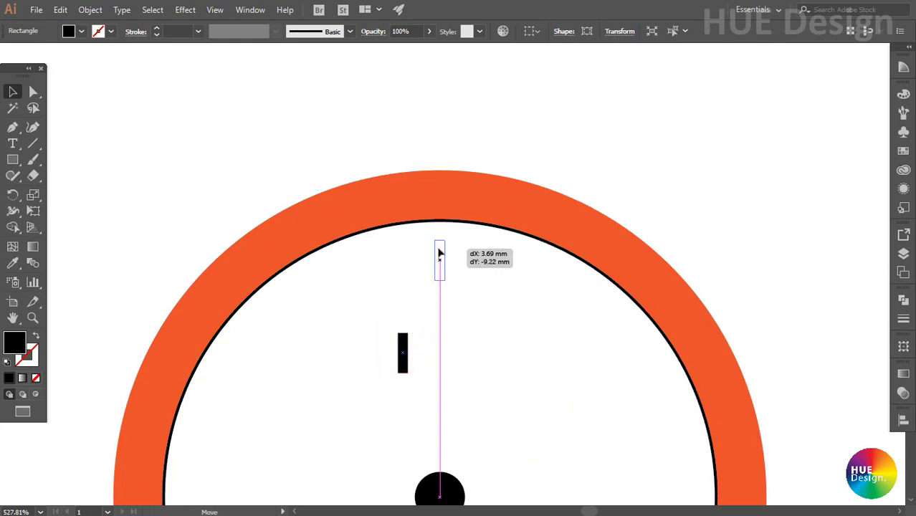
{"action": "left_click_drag", "start_coordinate": [439, 256], "coordinate": [439, 256]}
{"action": "left_click_drag", "start_coordinate": [537, 437], "coordinate": [430, 250]}
{"action": "mouse_move", "coordinate": [405, 311]}
{"action": "left_mouse_down"}
{"action": "mouse_move", "coordinate": [374, 252]}
{"action": "mouse_move", "coordinate": [409, 264]}
{"action": "left_mouse_up"}
{"action": "left_click", "coordinate": [750, 260]}
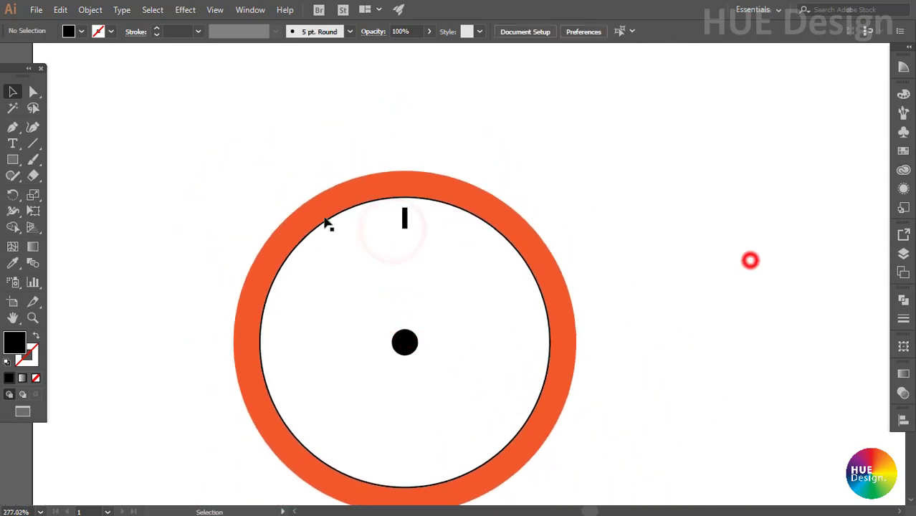
{"action": "left_click", "coordinate": [12, 159]}
Draw a thin black triangular needle rising from the centre dot toward twelve
{"action": "left_click", "coordinate": [55, 207]}
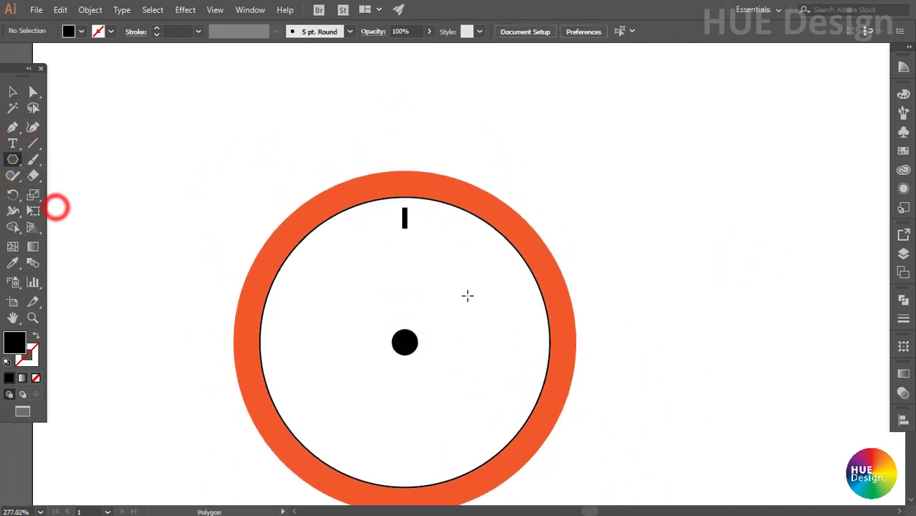
{"action": "left_click_drag", "start_coordinate": [402, 255], "coordinate": [404, 329]}
{"action": "key", "text": "v"}
{"action": "mouse_move", "coordinate": [387, 285]}
{"action": "left_mouse_down"}
{"action": "mouse_move", "coordinate": [402, 285]}
{"action": "mouse_move", "coordinate": [408, 308]}
{"action": "left_mouse_up"}
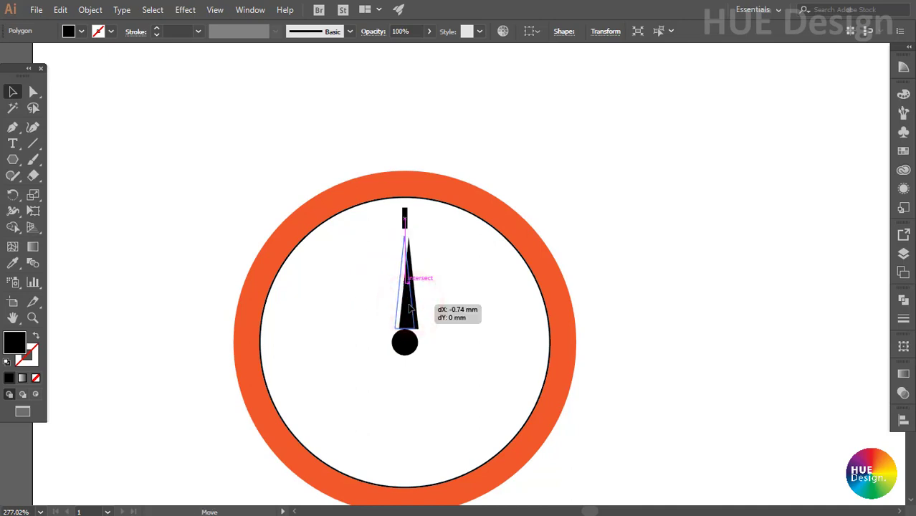
{"action": "left_click_drag", "start_coordinate": [382, 137], "coordinate": [462, 263]}
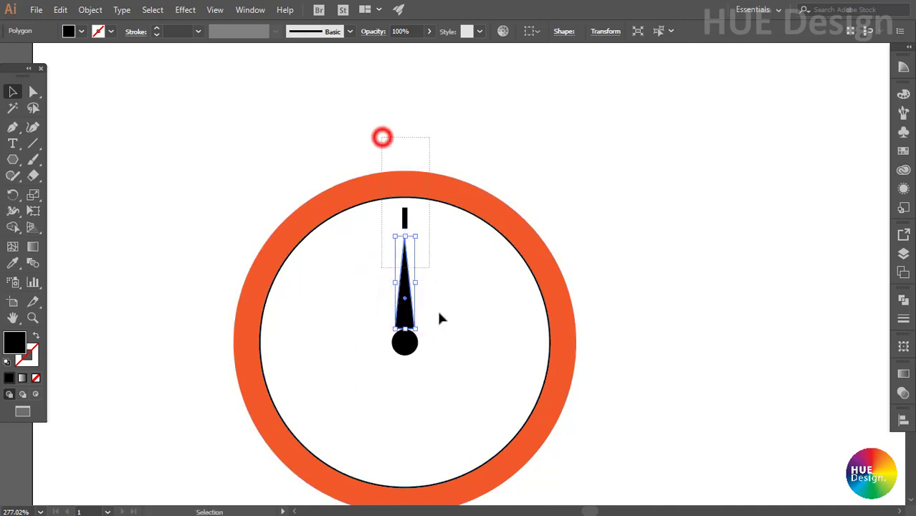
Duplicate the tick mark upward to sit above the ring
{"action": "left_click", "coordinate": [485, 149]}
{"action": "left_click_drag", "start_coordinate": [439, 142], "coordinate": [438, 205]}
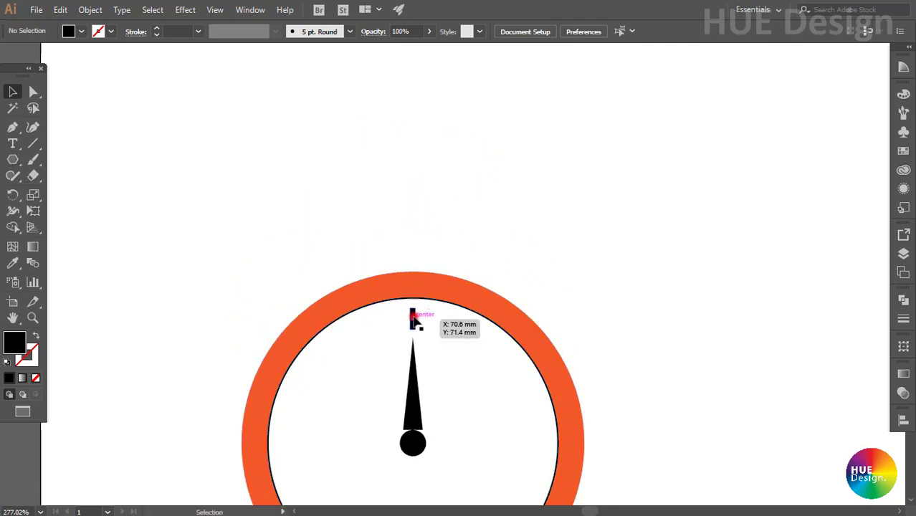
{"action": "left_click_drag", "start_coordinate": [413, 319], "coordinate": [419, 264]}
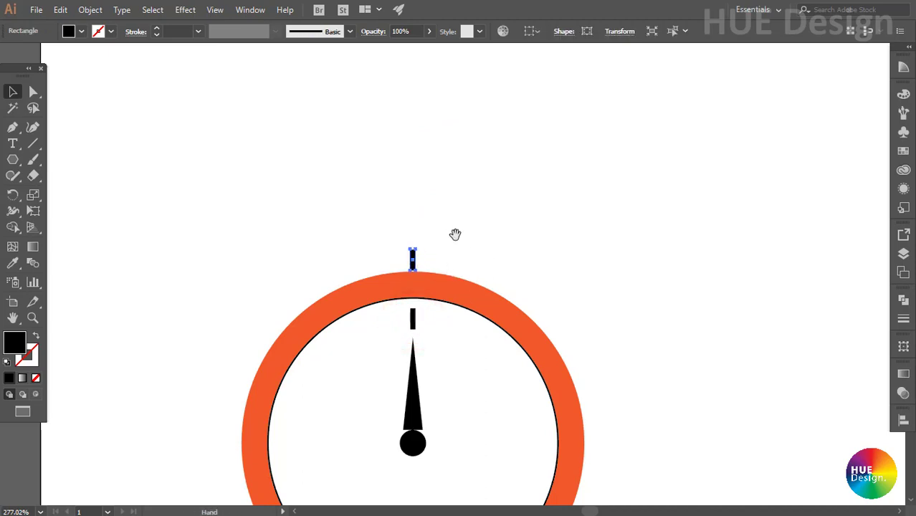
Stretch the copied bar into a tall, roughly 2 mm wide post above the ring
{"action": "mouse_move", "coordinate": [455, 235]}
{"action": "left_mouse_down"}
{"action": "mouse_move", "coordinate": [452, 310]}
{"action": "mouse_move", "coordinate": [421, 135]}
{"action": "mouse_move", "coordinate": [415, 177]}
{"action": "left_mouse_up"}
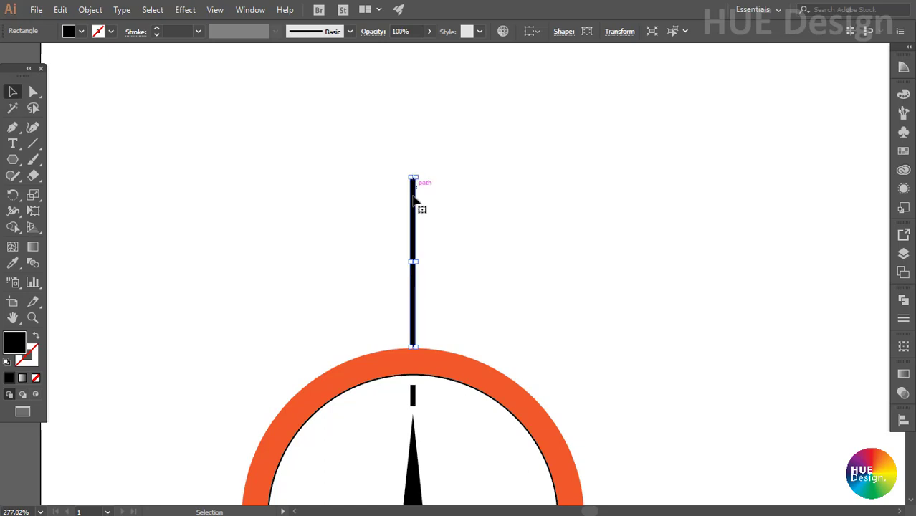
{"action": "left_click_drag", "start_coordinate": [415, 263], "coordinate": [419, 261]}
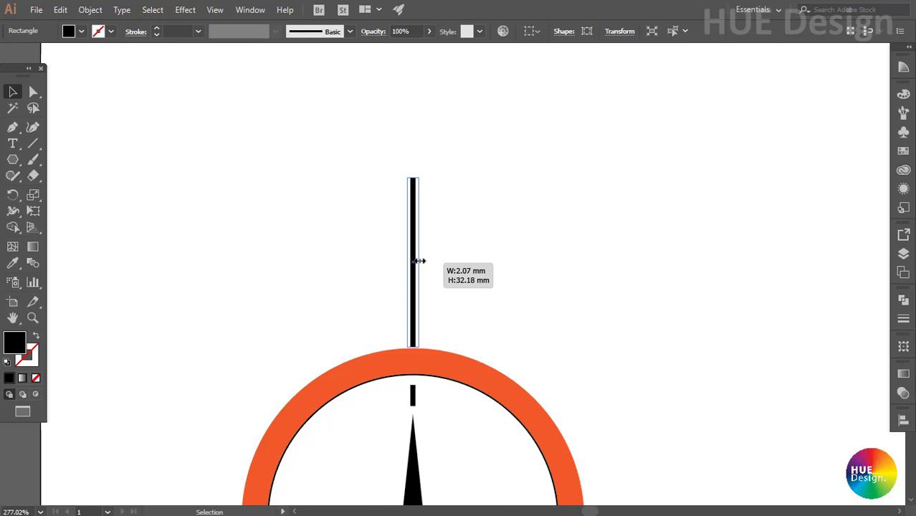
{"action": "left_click", "coordinate": [447, 293]}
{"action": "left_click", "coordinate": [478, 368], "text": "ctrl+alt"}
{"action": "left_click", "coordinate": [486, 444], "text": "ctrl+alt"}
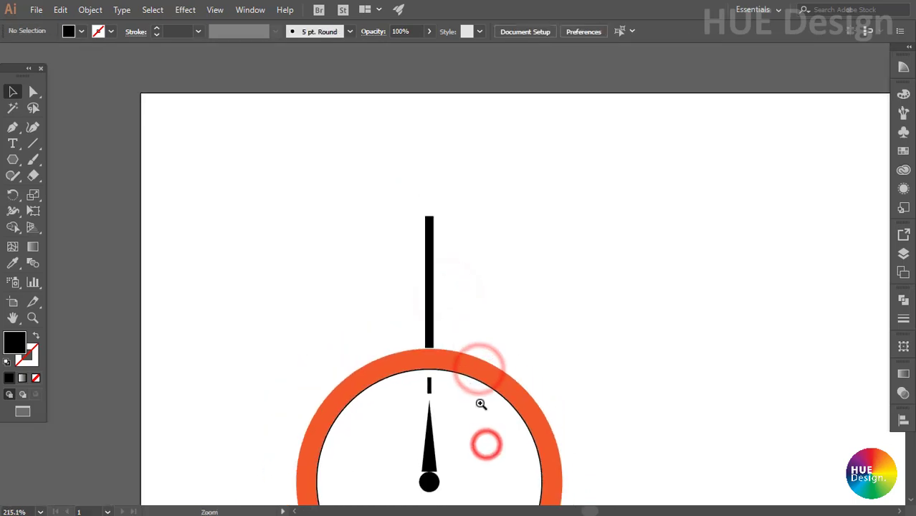
{"action": "left_click", "coordinate": [495, 475], "text": "ctrl+alt"}
{"action": "left_click", "coordinate": [490, 494], "text": "ctrl+alt"}
{"action": "left_click", "coordinate": [483, 416], "text": "ctrl+alt"}
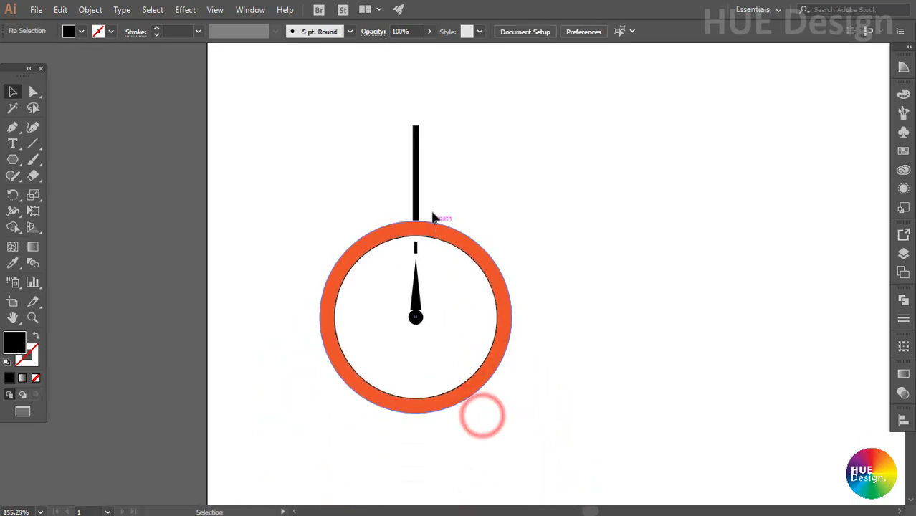
{"action": "left_click", "coordinate": [417, 187]}
{"action": "left_click_drag", "start_coordinate": [418, 126], "coordinate": [420, 148]}
Horizontally centre-align the post with all the clock parts
{"action": "left_click_drag", "start_coordinate": [358, 129], "coordinate": [506, 367]}
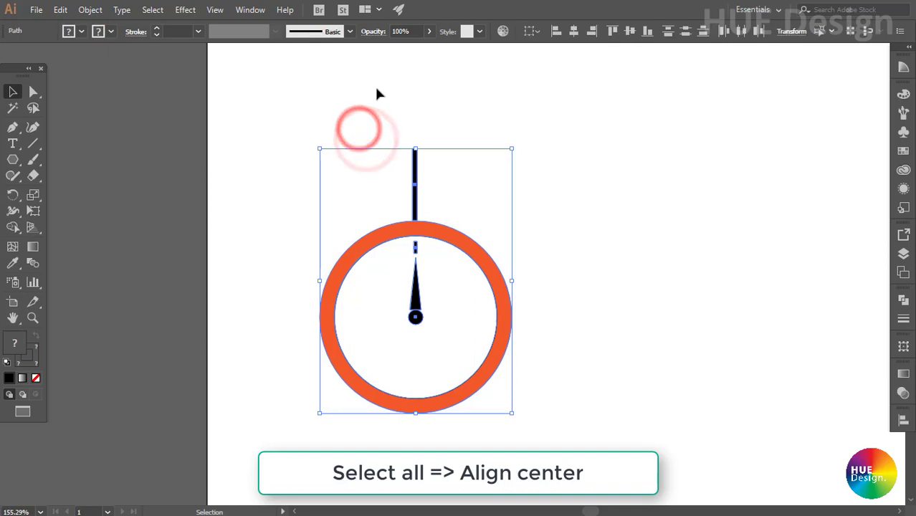
{"action": "left_click", "coordinate": [573, 31]}
{"action": "left_click", "coordinate": [567, 198]}
{"action": "left_click_drag", "start_coordinate": [392, 126], "coordinate": [425, 147]}
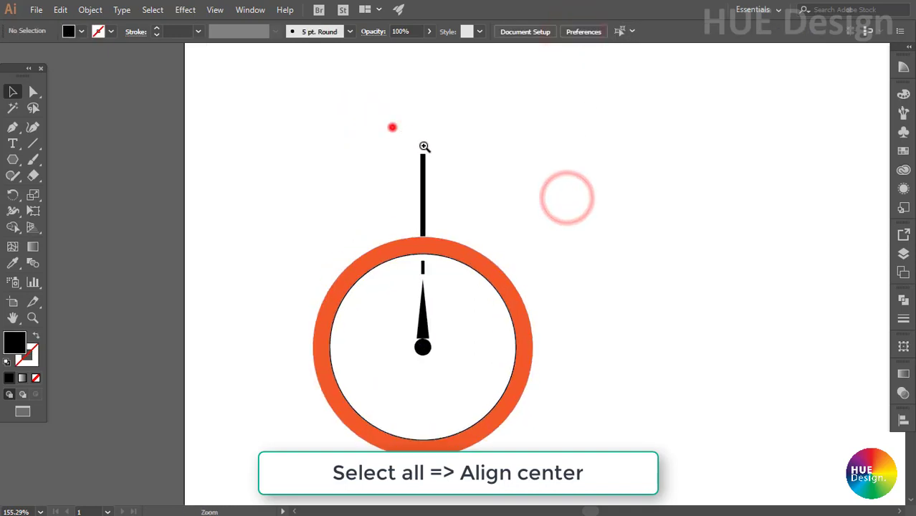
{"action": "left_click_drag", "start_coordinate": [488, 260], "coordinate": [438, 302]}
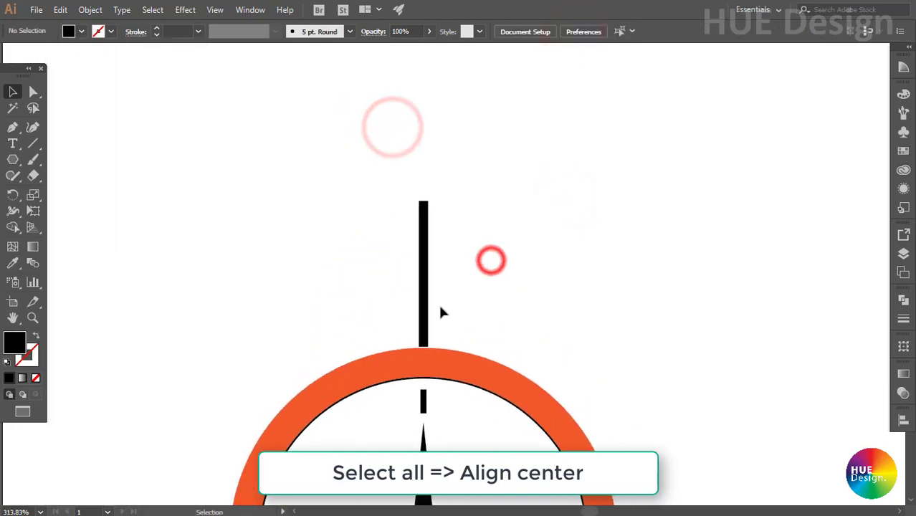
Draw a 5 mm circle knob centred on the top of the stem
{"action": "left_click", "coordinate": [12, 159]}
{"action": "left_click", "coordinate": [54, 190]}
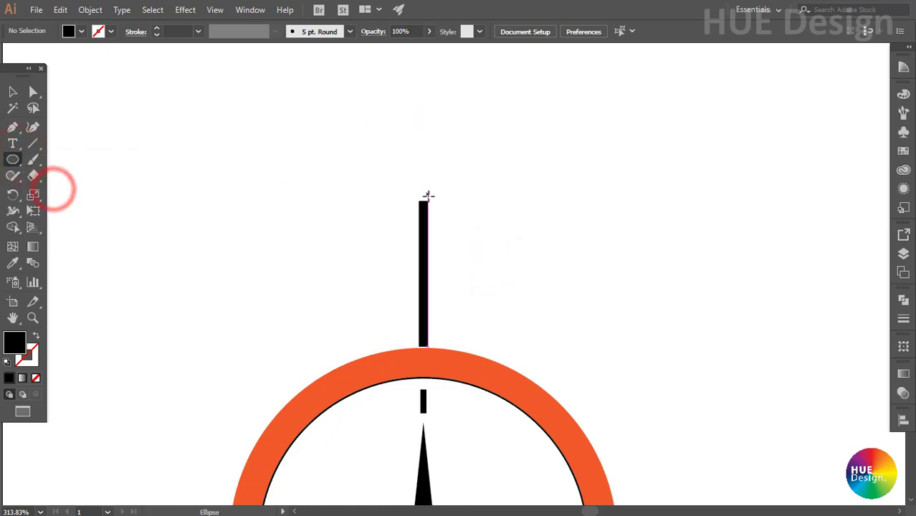
{"action": "left_click_drag", "start_coordinate": [422, 200], "coordinate": [426, 197]}
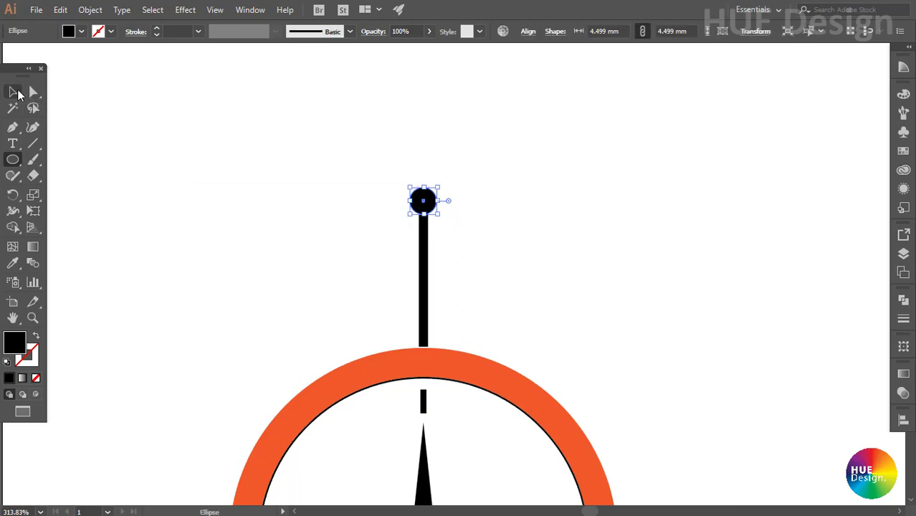
{"action": "key", "text": "ctrl+z"}
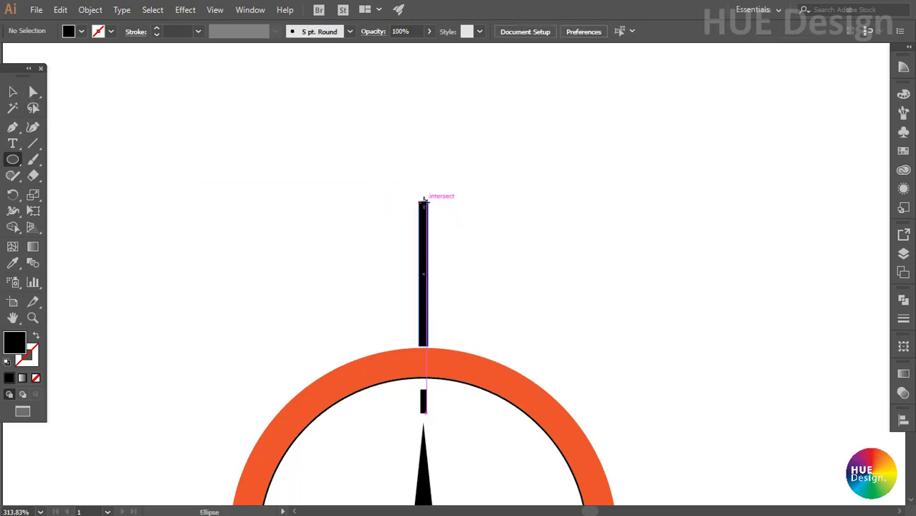
{"action": "left_click_drag", "start_coordinate": [423, 199], "coordinate": [433, 191]}
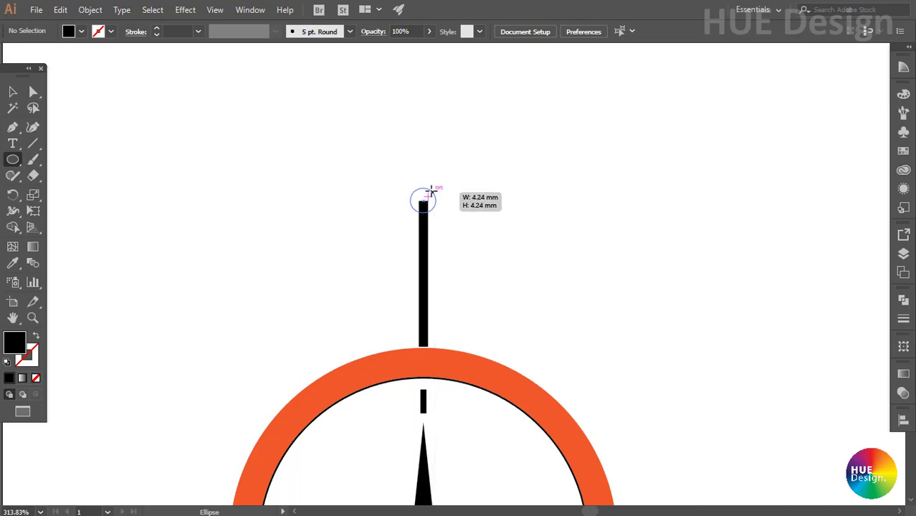
{"action": "left_click_drag", "start_coordinate": [433, 190], "coordinate": [433, 190]}
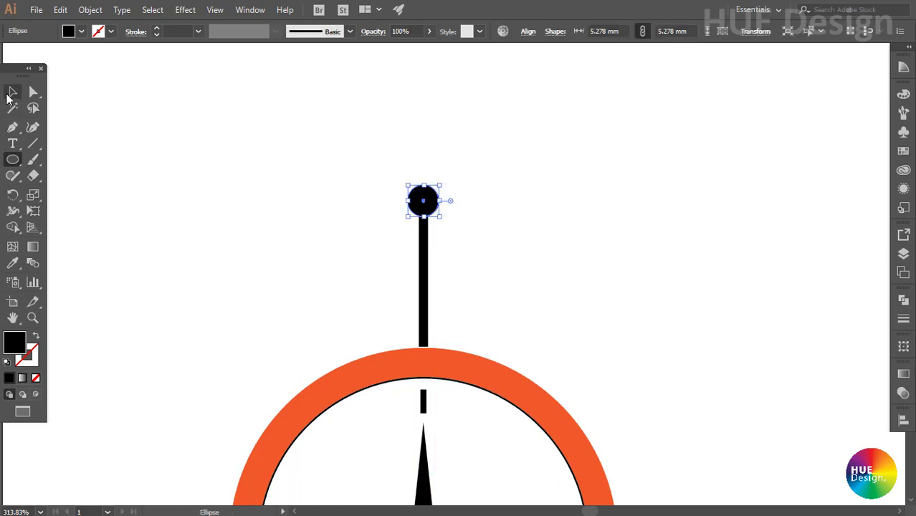
{"action": "left_click", "coordinate": [12, 95]}
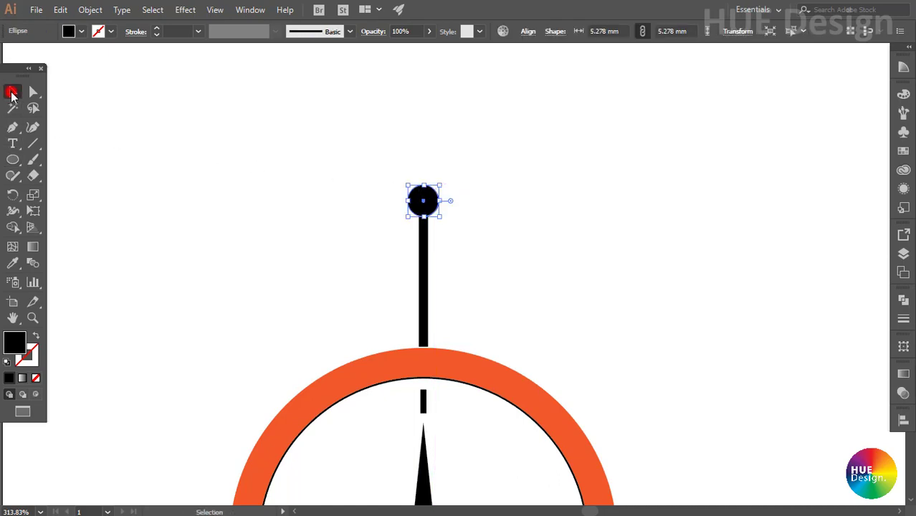
{"action": "double_click", "coordinate": [594, 31]}
{"action": "type", "text": "5"}
{"action": "key", "text": "Return"}
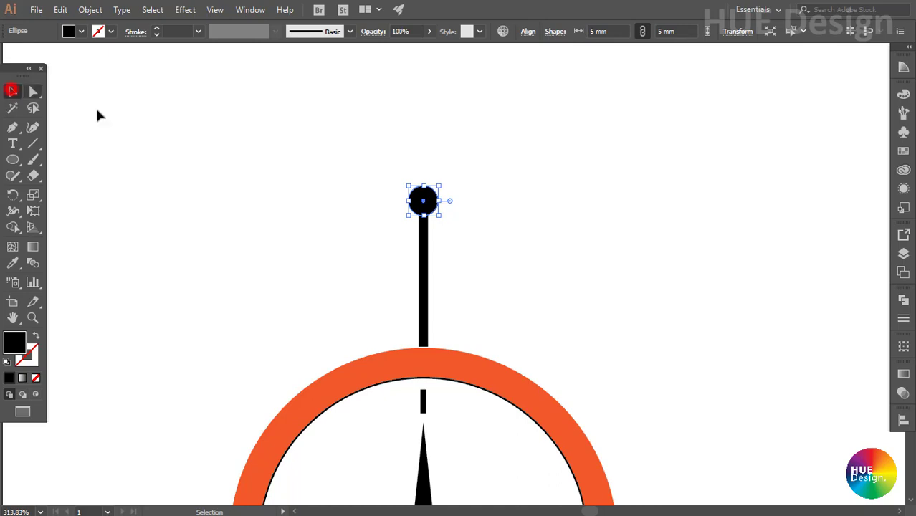
Fill the stem and its knob dark brown
{"action": "left_click", "coordinate": [566, 410], "text": "ctrl+alt"}
{"action": "left_click_drag", "start_coordinate": [544, 438], "coordinate": [462, 288]}
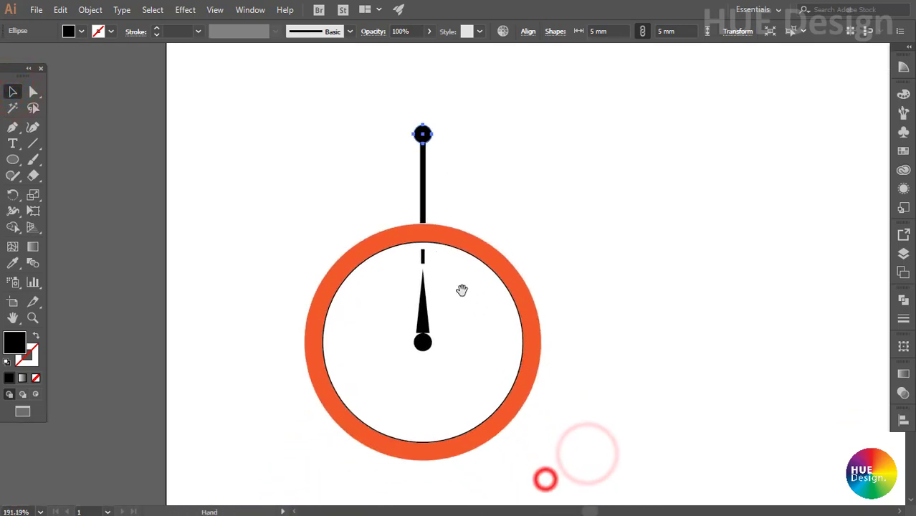
{"action": "left_click_drag", "start_coordinate": [382, 88], "coordinate": [439, 148]}
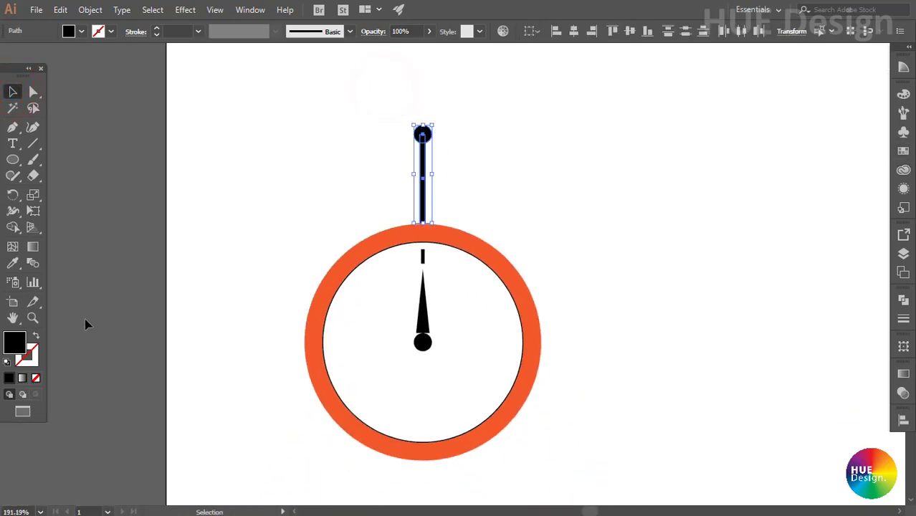
{"action": "left_click", "coordinate": [904, 152]}
{"action": "left_click", "coordinate": [842, 151]}
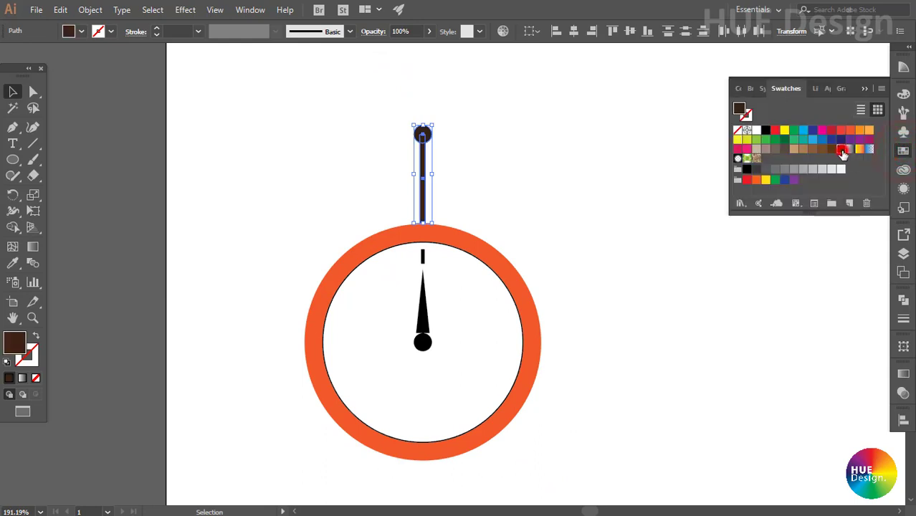
{"action": "left_click", "coordinate": [596, 156]}
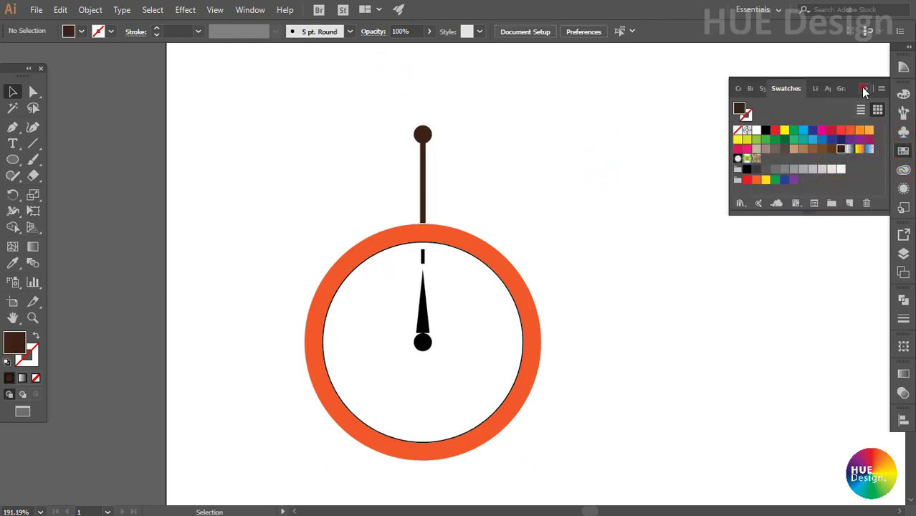
{"action": "left_click", "coordinate": [863, 88]}
{"action": "left_click", "coordinate": [617, 434], "text": "ctrl+alt"}
{"action": "left_click_drag", "start_coordinate": [592, 393], "coordinate": [567, 380]}
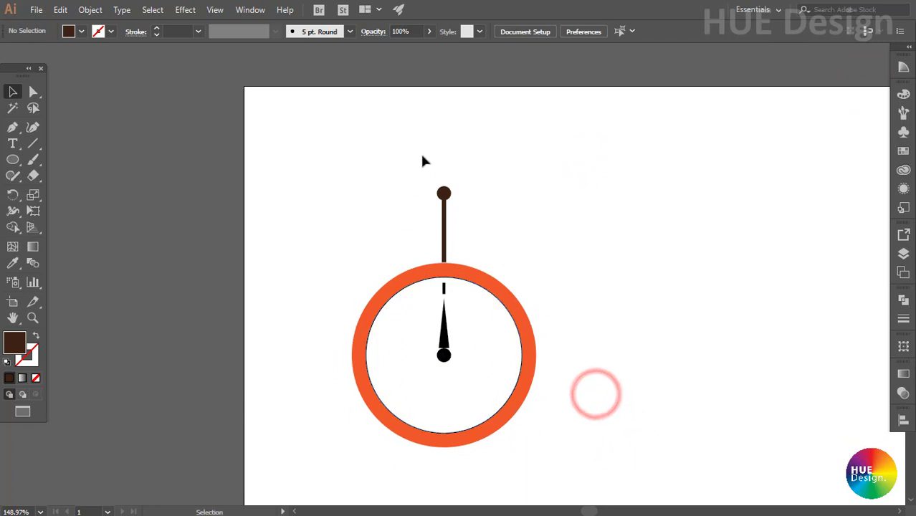
{"action": "left_click", "coordinate": [407, 187], "text": "ctrl"}
{"action": "left_click", "coordinate": [472, 374], "text": "ctrl"}
{"action": "left_click", "coordinate": [427, 229], "text": "ctrl"}
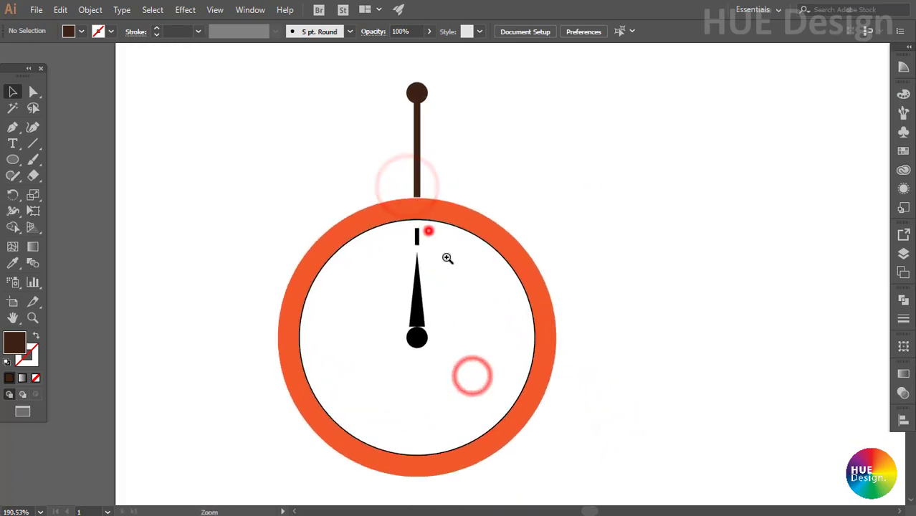
Rotate a copy of the needle -135° toward four o'clock and pull its tip inward to shorten it
{"action": "left_click", "coordinate": [421, 292]}
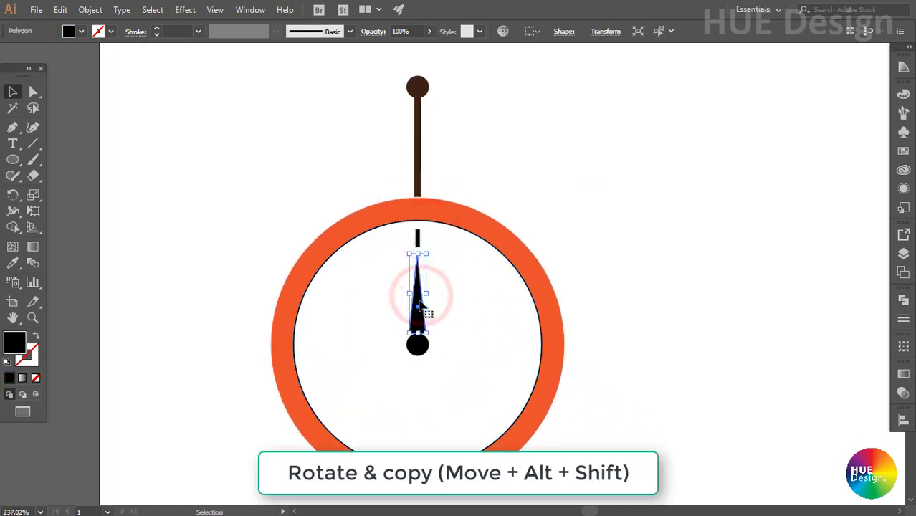
{"action": "left_click", "coordinate": [13, 194]}
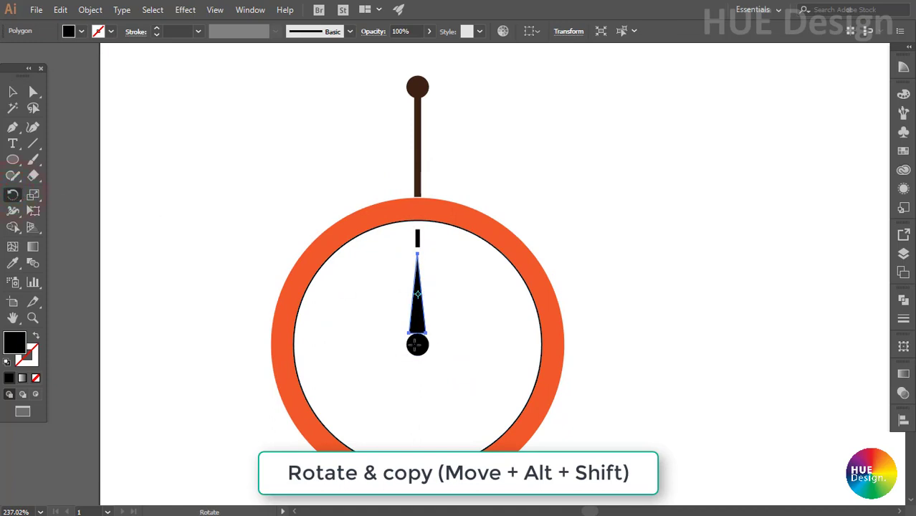
{"action": "mouse_move", "coordinate": [422, 304]}
{"action": "left_mouse_down"}
{"action": "mouse_move", "coordinate": [464, 388]}
{"action": "mouse_move", "coordinate": [491, 398]}
{"action": "left_mouse_up"}
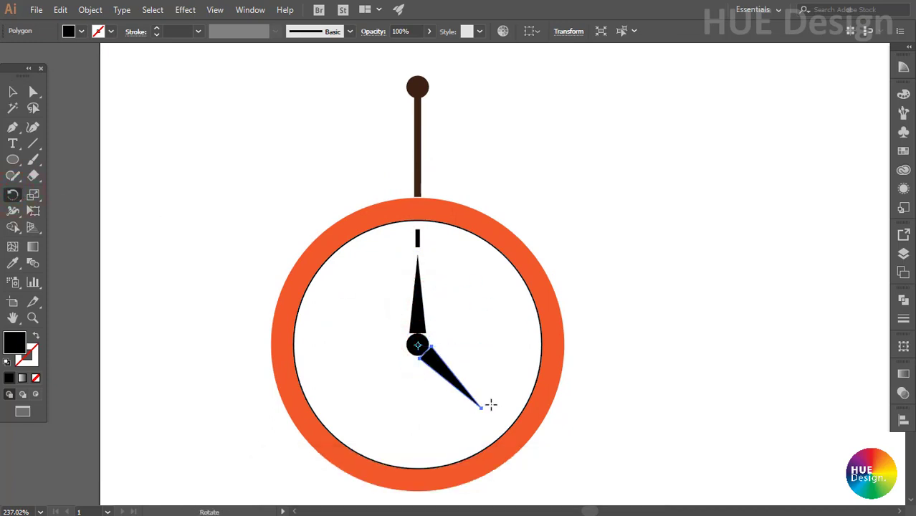
{"action": "key", "text": "a"}
{"action": "left_click_drag", "start_coordinate": [417, 337], "coordinate": [558, 477]}
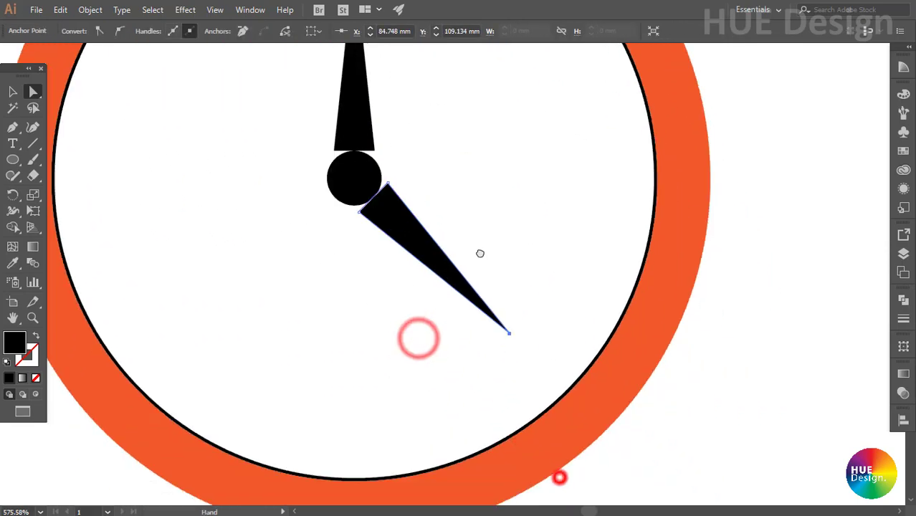
{"action": "left_click_drag", "start_coordinate": [499, 291], "coordinate": [456, 251]}
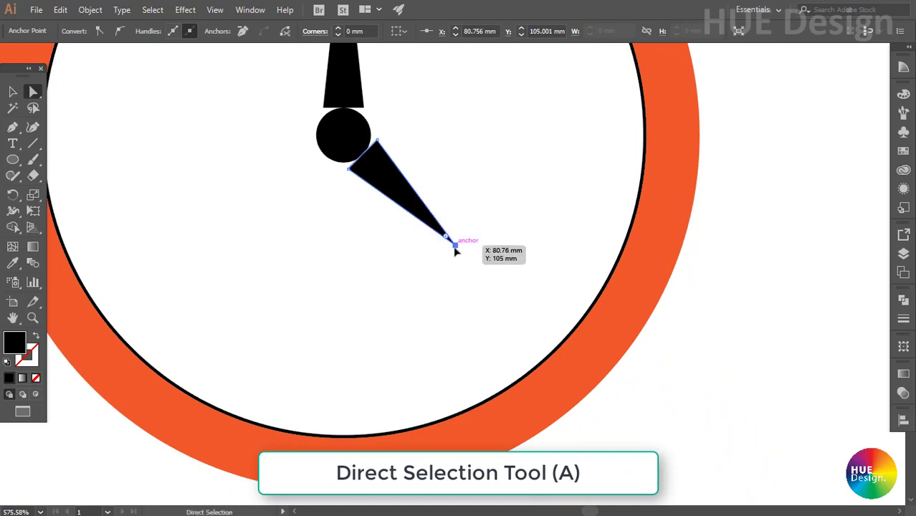
{"action": "key", "text": "ctrl+minus"}
{"action": "key", "text": "ctrl+minus"}
{"action": "key", "text": "ctrl+minus"}
{"action": "key", "text": "ctrl+minus"}
Unite the top stem and its knob into one shape with Pathfinder
{"action": "left_click", "coordinate": [542, 312]}
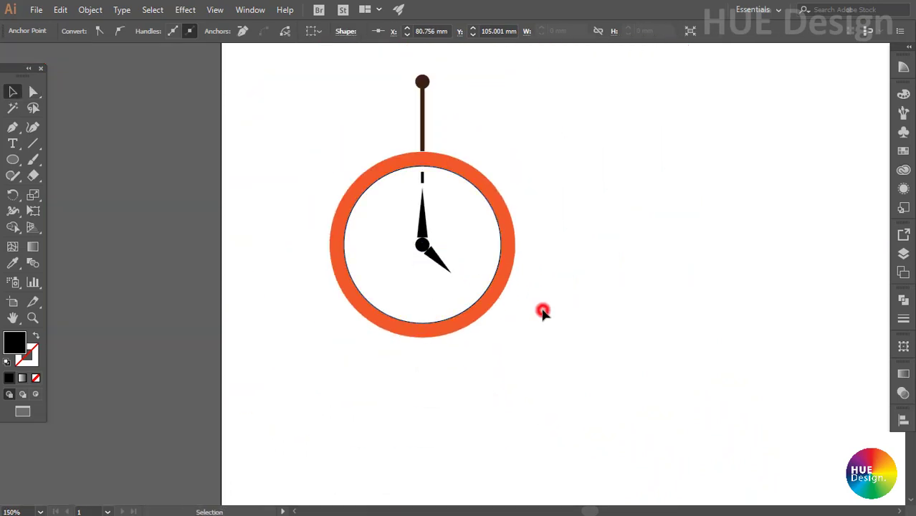
{"action": "mouse_move", "coordinate": [581, 291]}
{"action": "left_mouse_down"}
{"action": "mouse_move", "coordinate": [591, 398]}
{"action": "mouse_move", "coordinate": [592, 356]}
{"action": "left_mouse_up"}
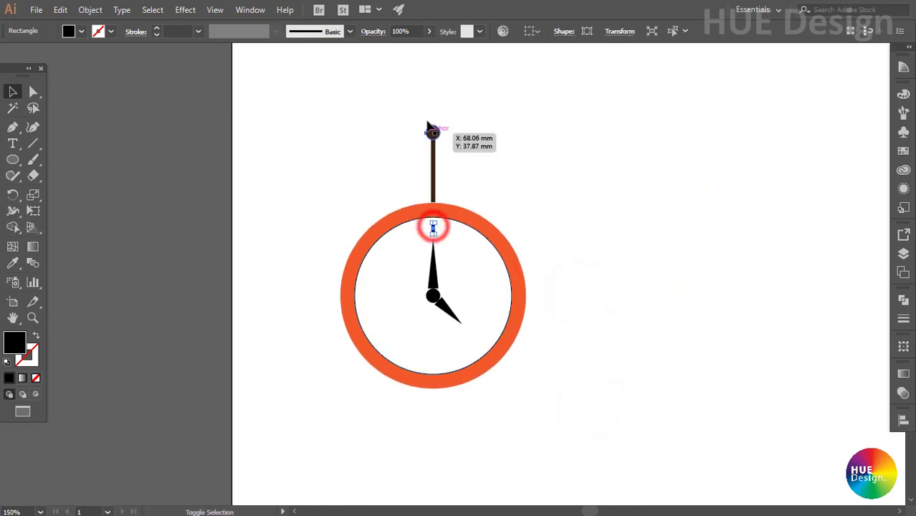
{"action": "left_click_drag", "start_coordinate": [426, 106], "coordinate": [458, 141]}
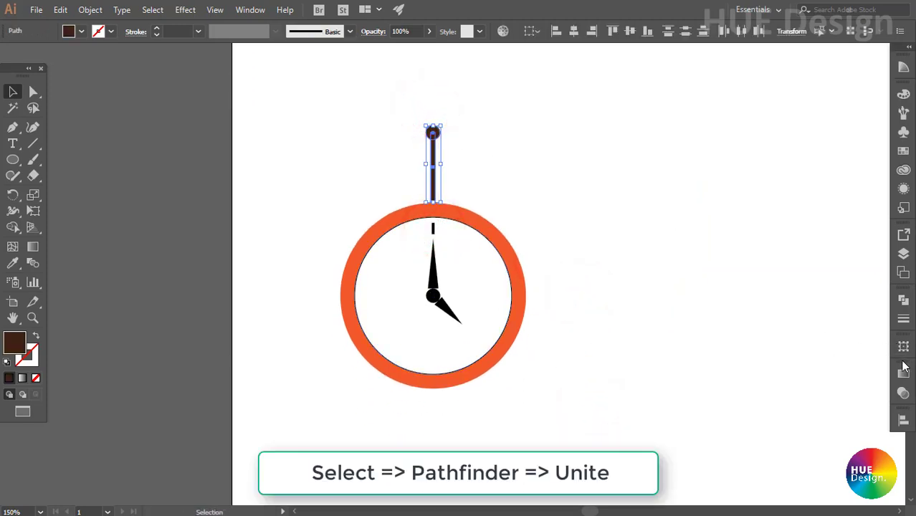
{"action": "left_click", "coordinate": [902, 303]}
{"action": "left_click", "coordinate": [747, 329]}
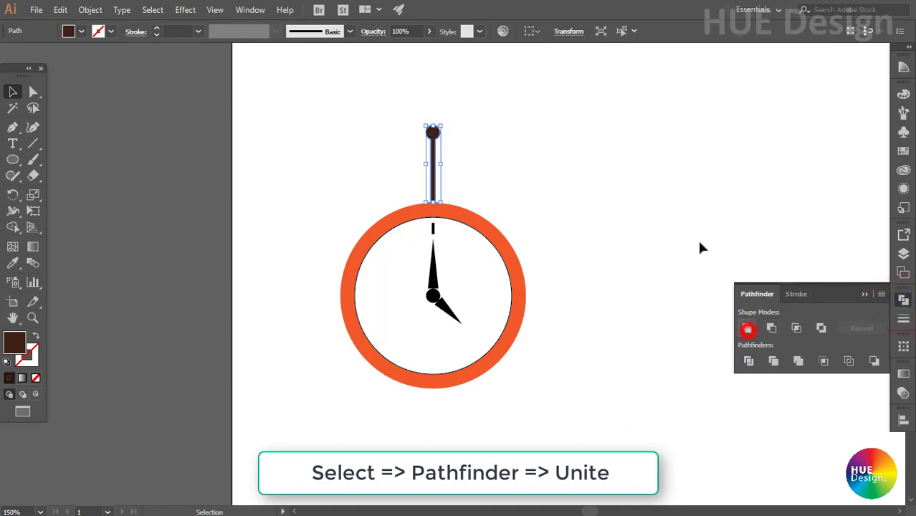
{"action": "left_click", "coordinate": [865, 294]}
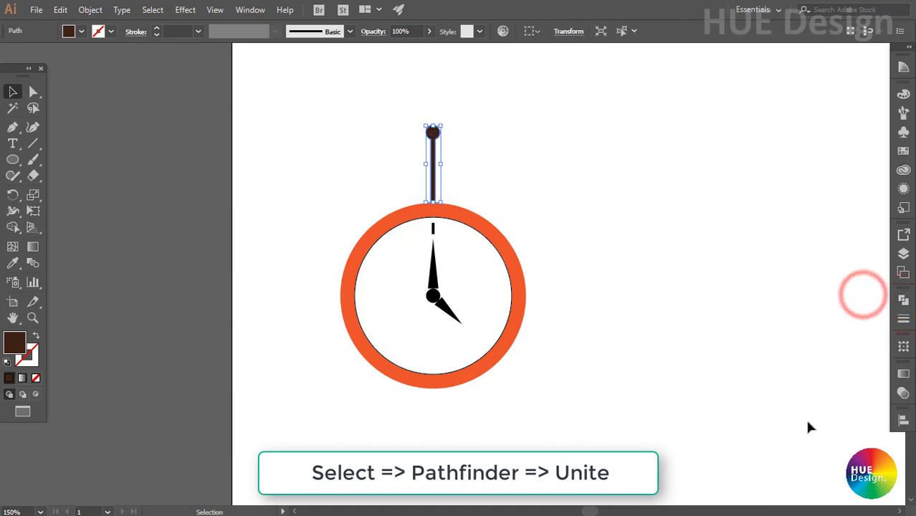
Rotate a 90° copy of the stem and tick to 3 o'clock, then repeat it
{"action": "left_click", "coordinate": [432, 226], "text": "shift"}
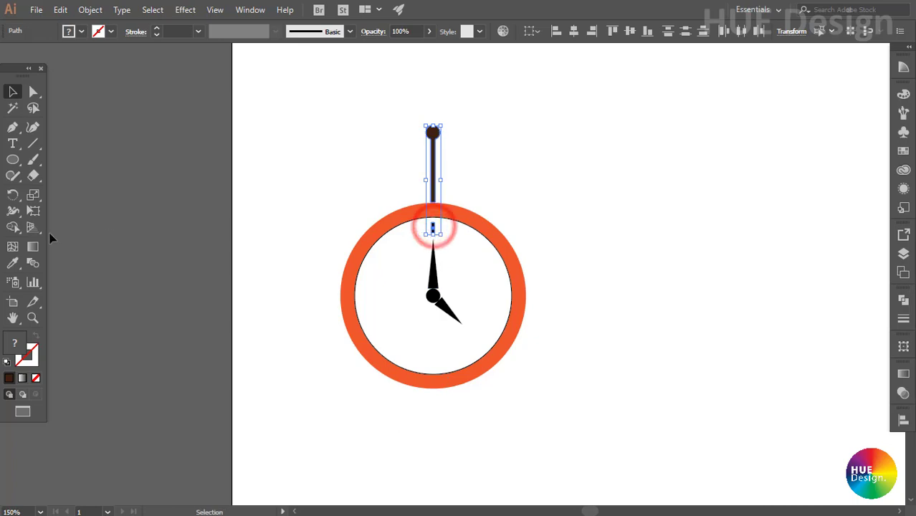
{"action": "left_click", "coordinate": [13, 195]}
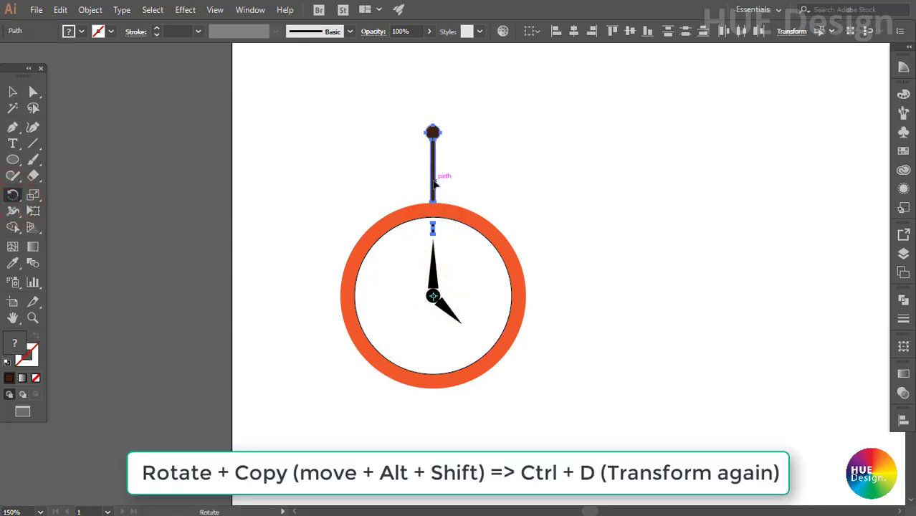
{"action": "mouse_move", "coordinate": [433, 179]}
{"action": "left_mouse_down"}
{"action": "mouse_move", "coordinate": [524, 266]}
{"action": "mouse_move", "coordinate": [545, 301]}
{"action": "left_mouse_up"}
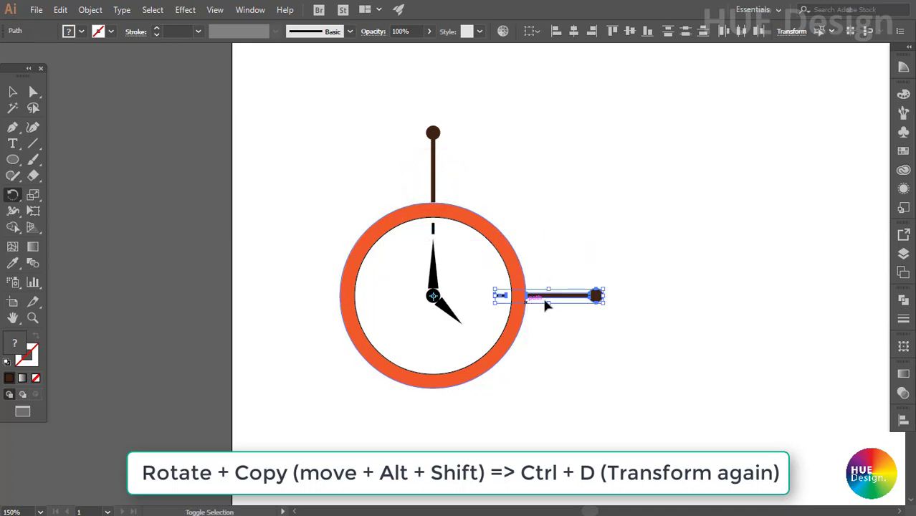
{"action": "key", "text": "ctrl+d"}
{"action": "key", "text": "ctrl+d"}
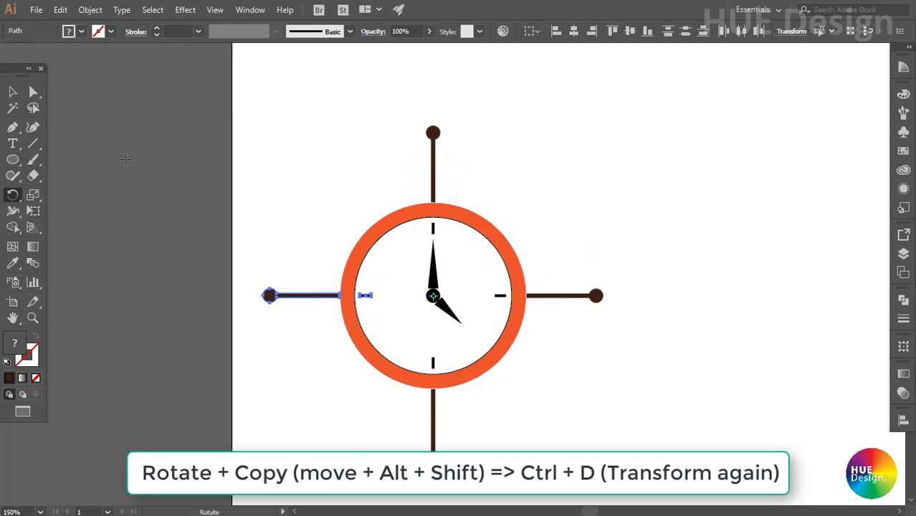
Shift-select the stems and ticks at 12, 3 and 6 o'clock
{"action": "left_click", "coordinate": [12, 91]}
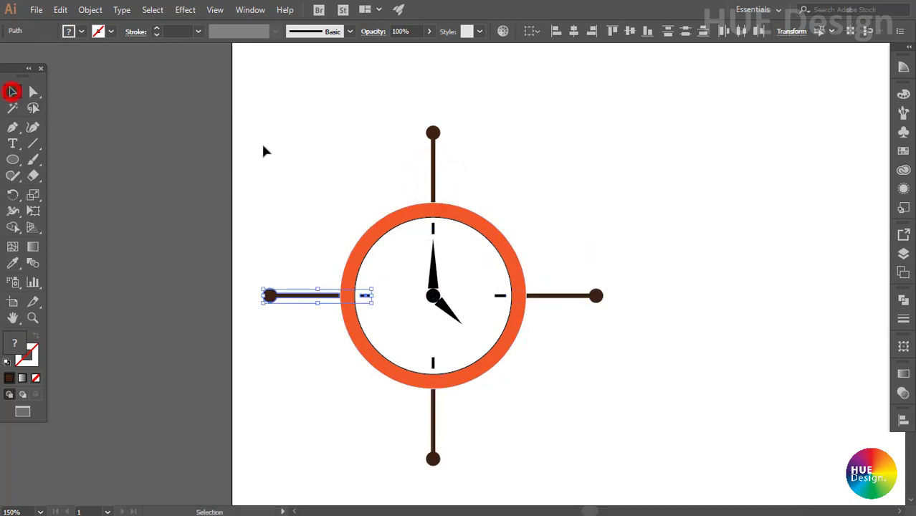
{"action": "left_click", "coordinate": [432, 228], "text": "shift"}
{"action": "left_click", "coordinate": [432, 179], "text": "shift"}
{"action": "left_click", "coordinate": [504, 295], "text": "shift"}
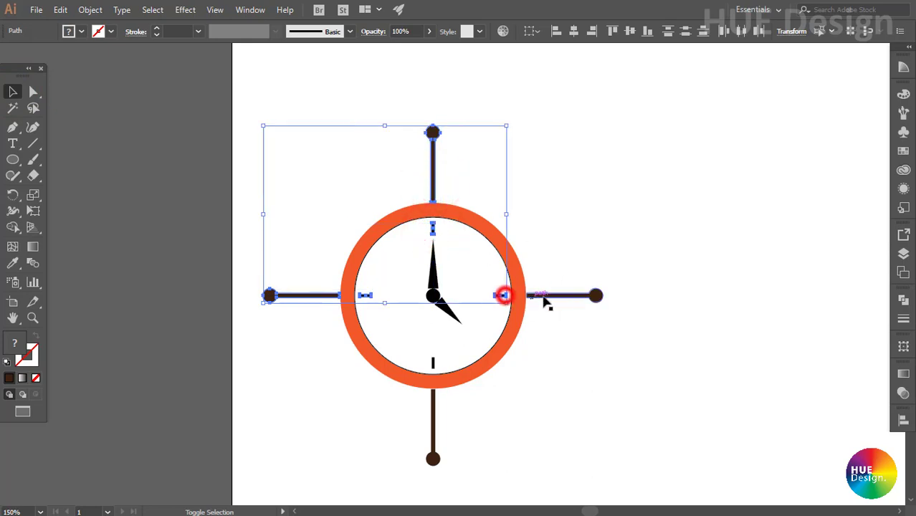
{"action": "left_click", "coordinate": [547, 295], "text": "shift"}
{"action": "left_click", "coordinate": [433, 363], "text": "shift"}
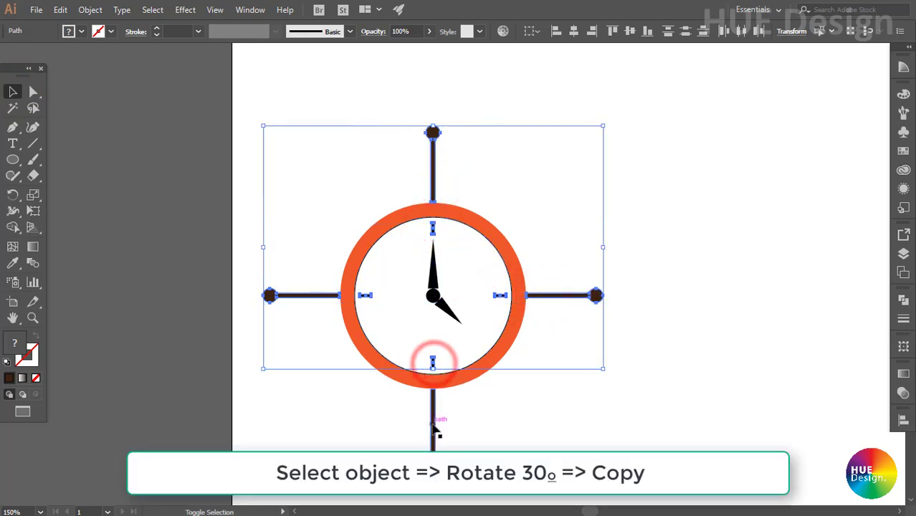
Rotate a 30° copy of the stems and ticks and repeat it to fill twelve positions
{"action": "left_click", "coordinate": [432, 423], "text": "shift"}
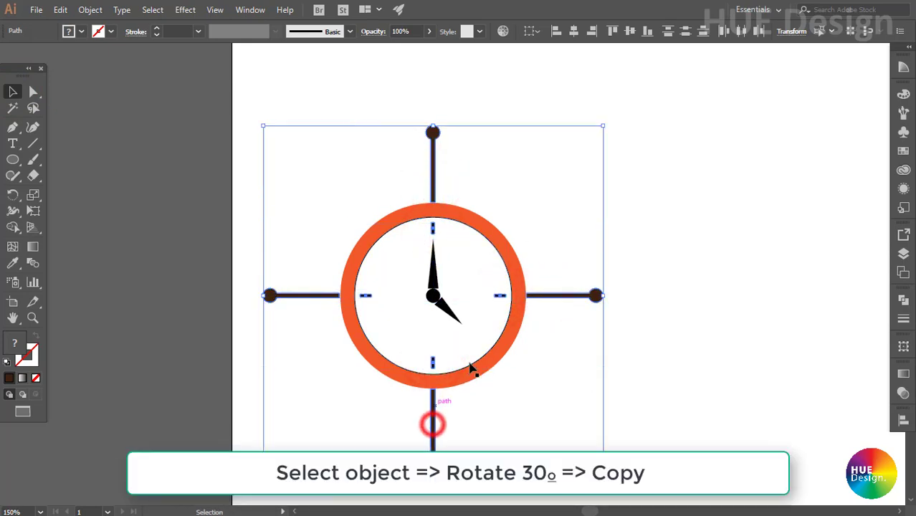
{"action": "double_click", "coordinate": [13, 195]}
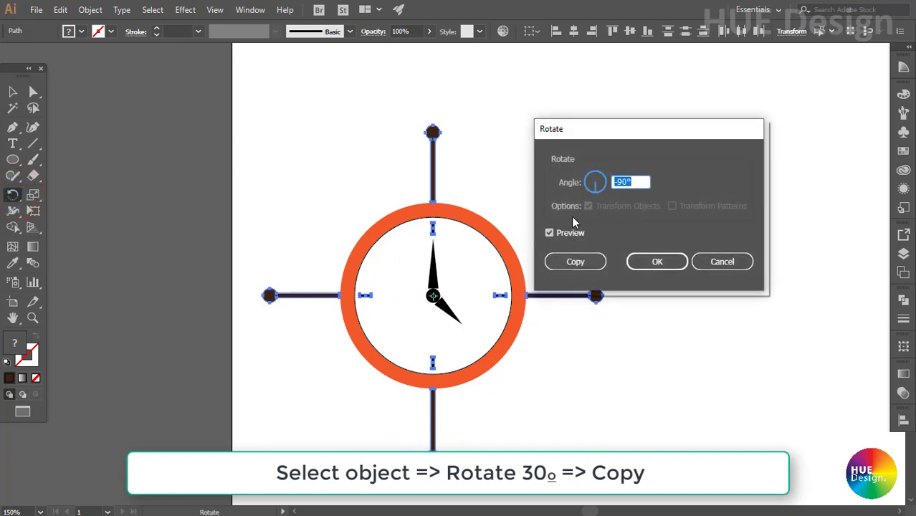
{"action": "type", "text": "30"}
{"action": "left_click", "coordinate": [581, 261]}
{"action": "key", "text": "ctrl+d"}
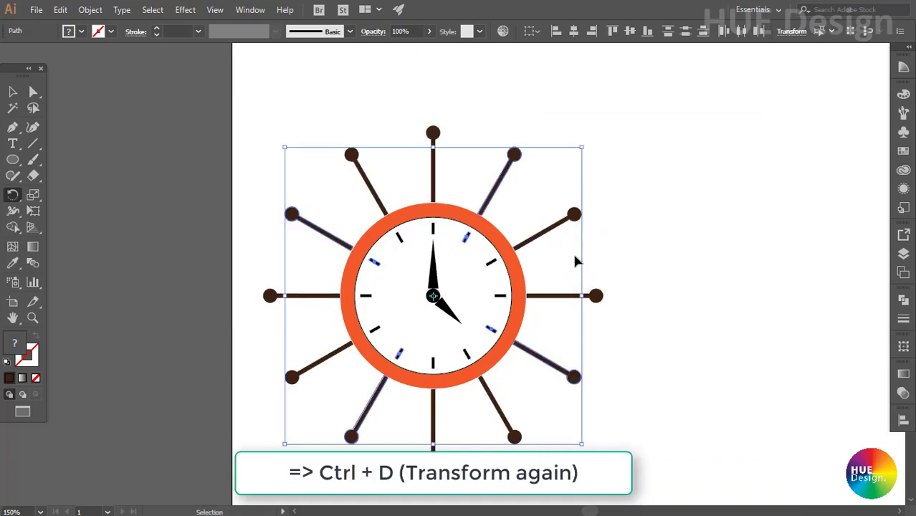
Marquee-select every clock part and group the whole clock
{"action": "left_click", "coordinate": [13, 92]}
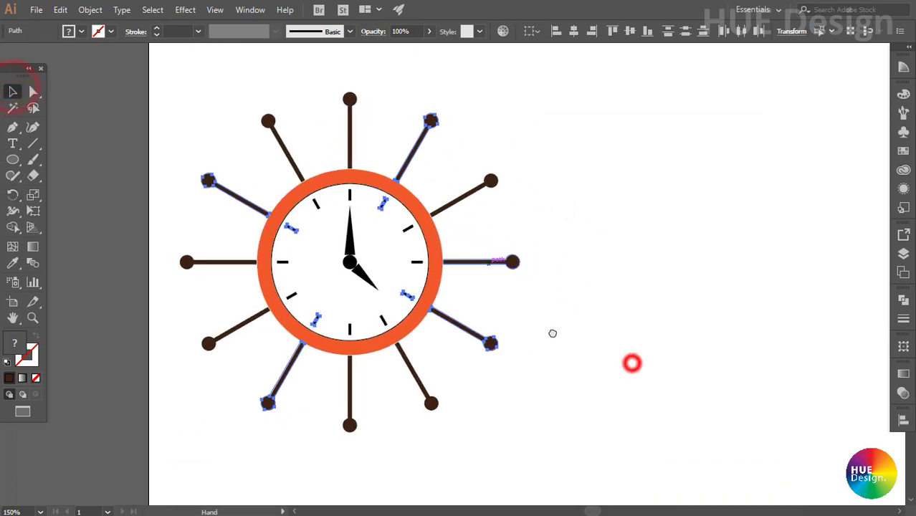
{"action": "left_click", "coordinate": [548, 340]}
{"action": "left_click_drag", "start_coordinate": [136, 81], "coordinate": [539, 399]}
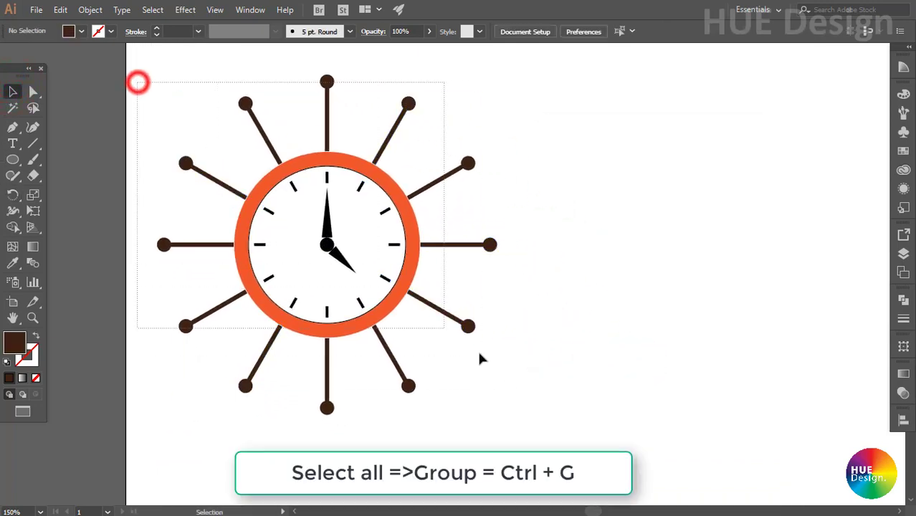
{"action": "key", "text": "ctrl+g"}
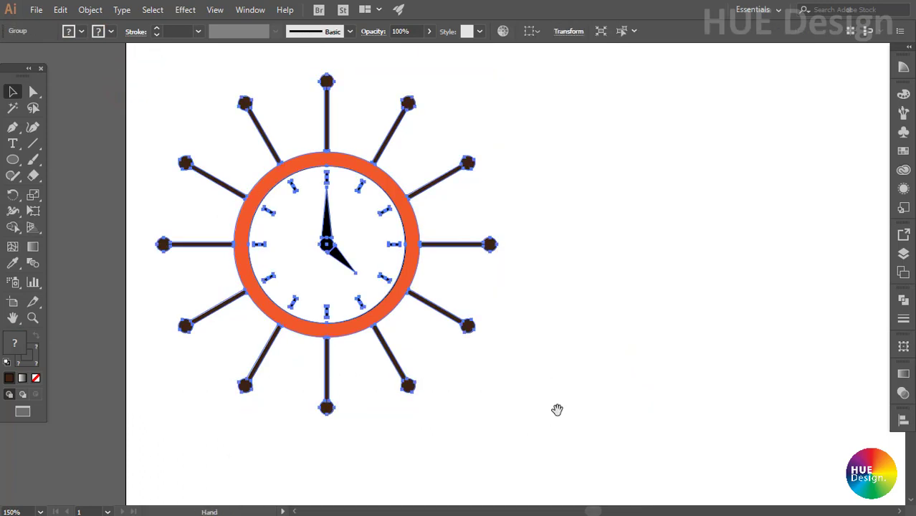
{"action": "mouse_move", "coordinate": [572, 425]}
{"action": "left_mouse_down"}
{"action": "mouse_move", "coordinate": [539, 369]}
{"action": "mouse_move", "coordinate": [463, 361]}
{"action": "left_mouse_up"}
{"action": "left_click", "coordinate": [487, 362]}
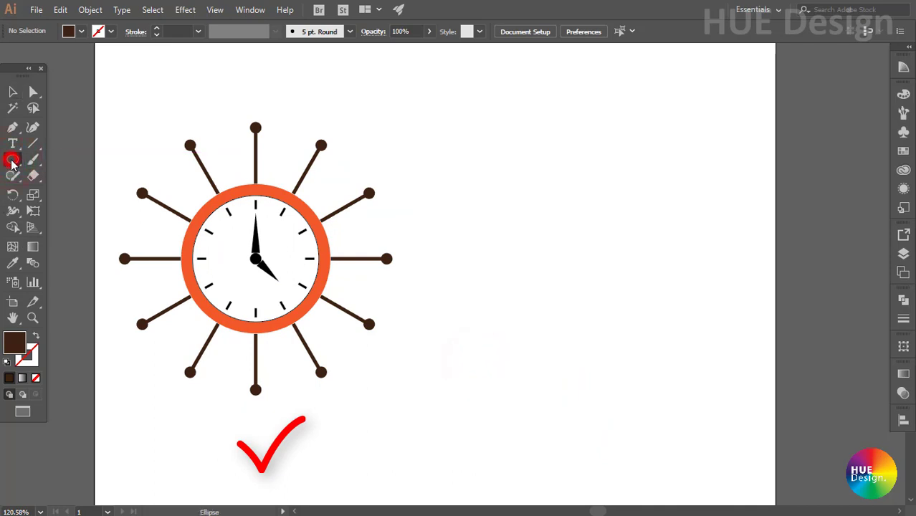
Draw a 10 × 10 mm square and nudge it slightly up and left
{"action": "left_click_drag", "start_coordinate": [12, 164], "coordinate": [50, 159]}
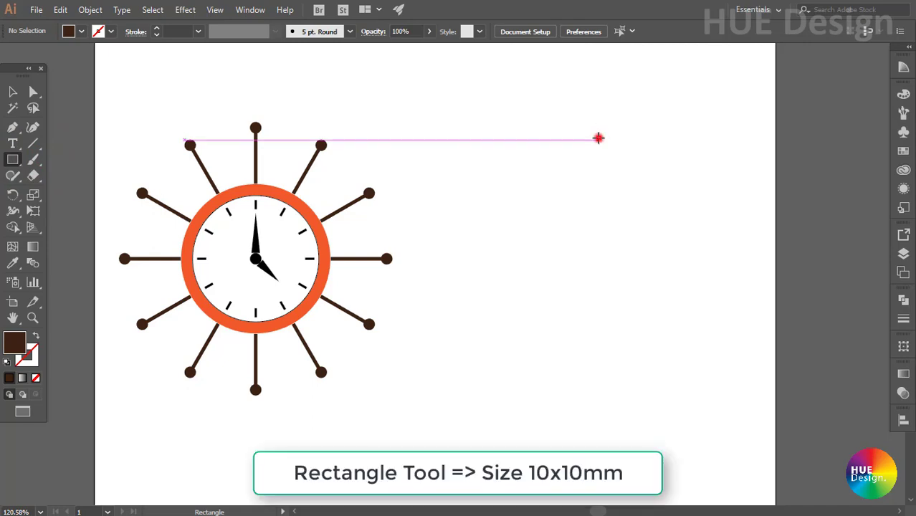
{"action": "left_click", "coordinate": [598, 139]}
{"action": "type", "text": "10"}
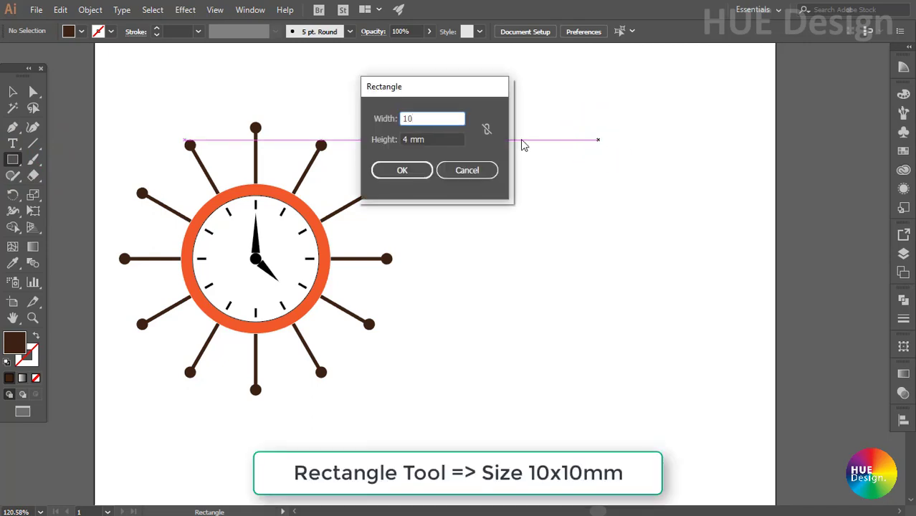
{"action": "key", "text": "Tab"}
{"action": "type", "text": "10"}
{"action": "key", "text": "Return"}
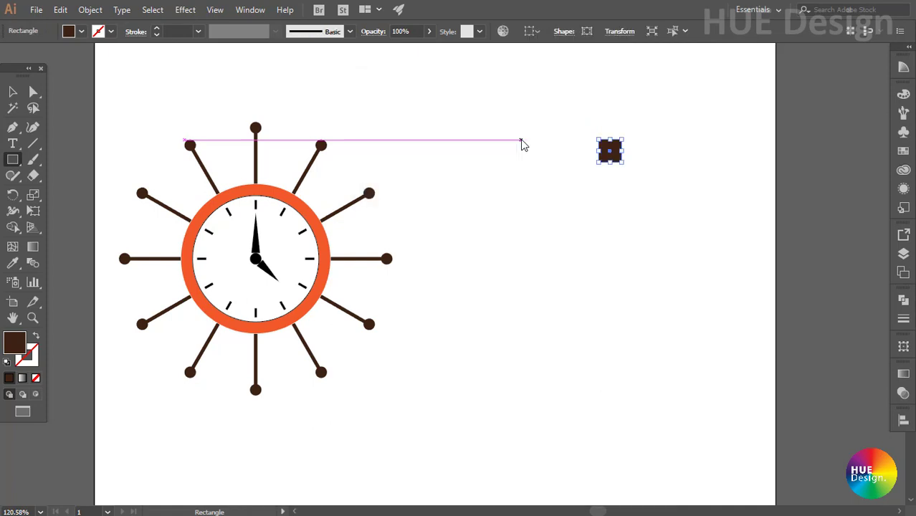
{"action": "key", "text": "v"}
{"action": "left_click_drag", "start_coordinate": [611, 153], "coordinate": [600, 135]}
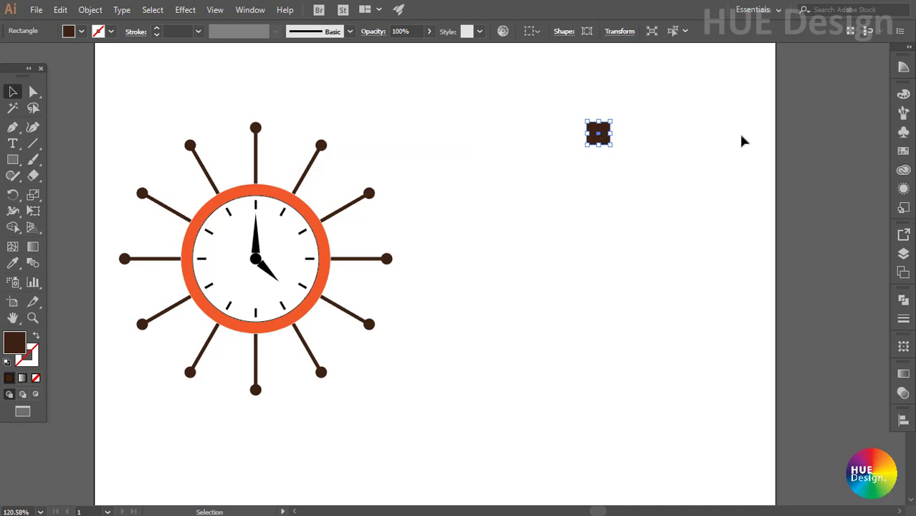
Fill the square black and duplicate it downward into a column of five squares
{"action": "left_click", "coordinate": [903, 151]}
{"action": "left_click", "coordinate": [766, 130]}
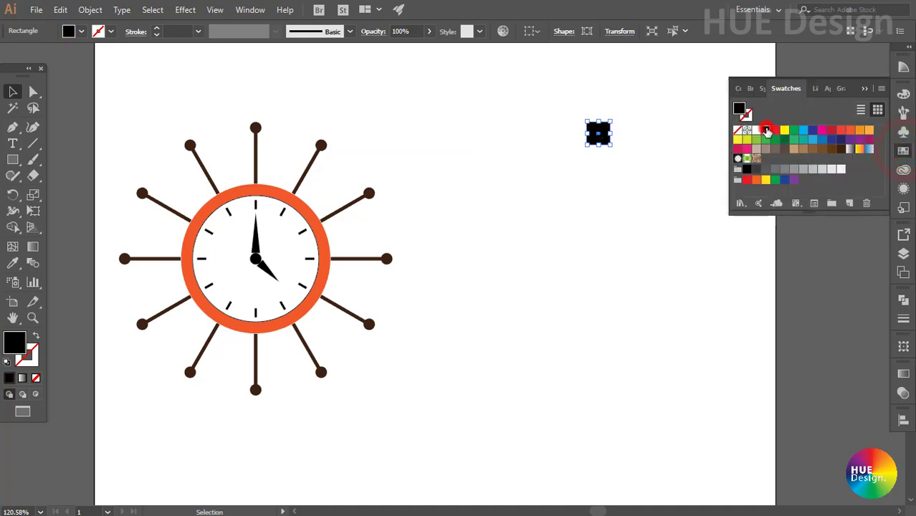
{"action": "left_click", "coordinate": [866, 90]}
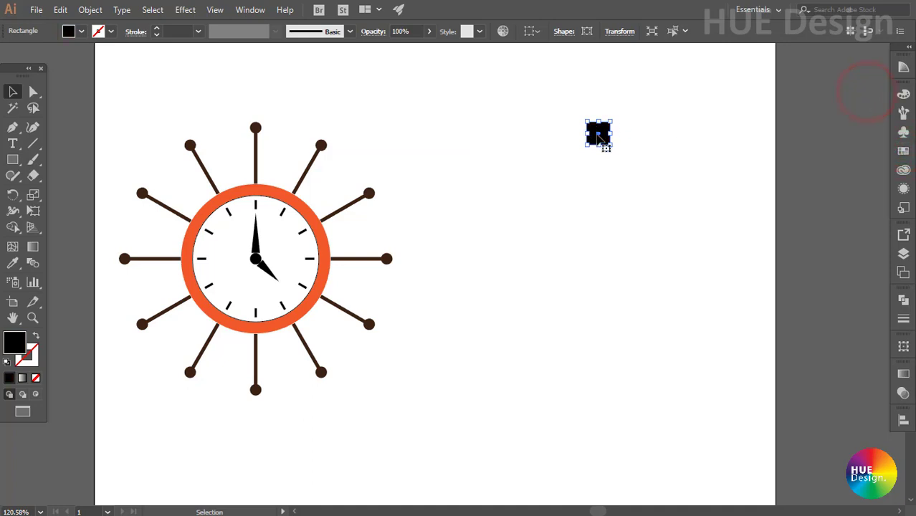
{"action": "left_click_drag", "start_coordinate": [599, 136], "coordinate": [601, 263]}
{"action": "left_click_drag", "start_coordinate": [604, 137], "coordinate": [609, 169]}
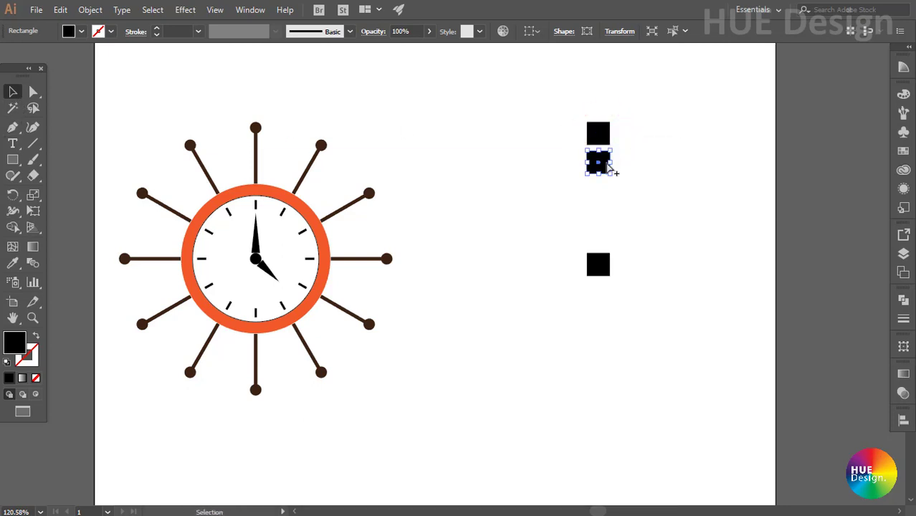
{"action": "key", "text": "ctrl+d"}
{"action": "key", "text": "ctrl+d"}
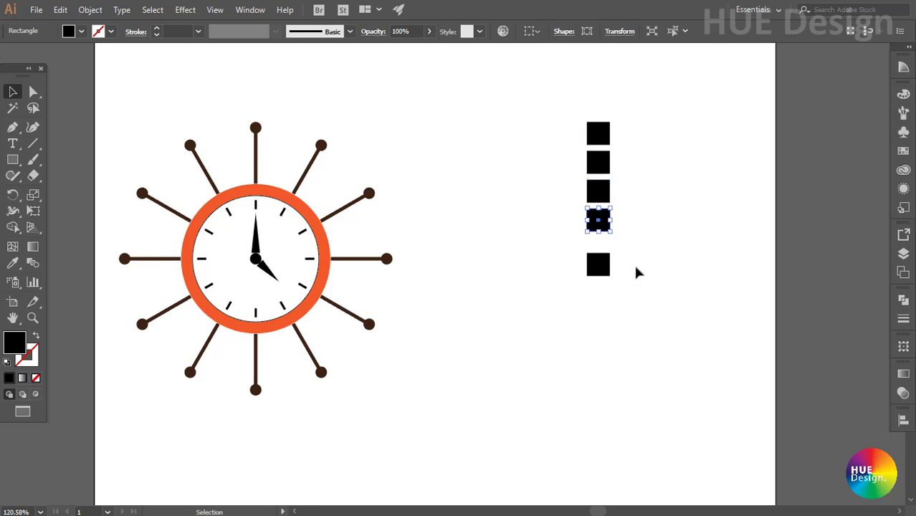
Space the five squares evenly with Vertical Distribute Center
{"action": "left_click_drag", "start_coordinate": [589, 166], "coordinate": [558, 90]}
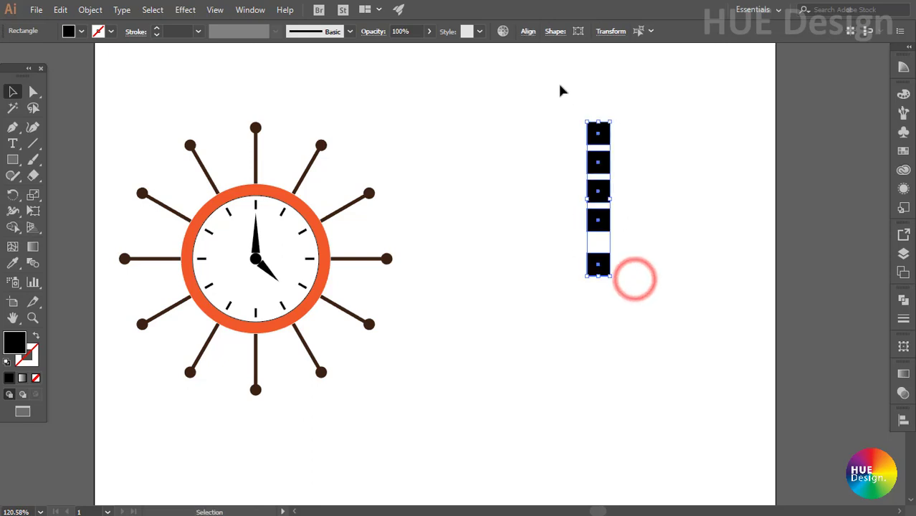
{"action": "left_click", "coordinate": [528, 32]}
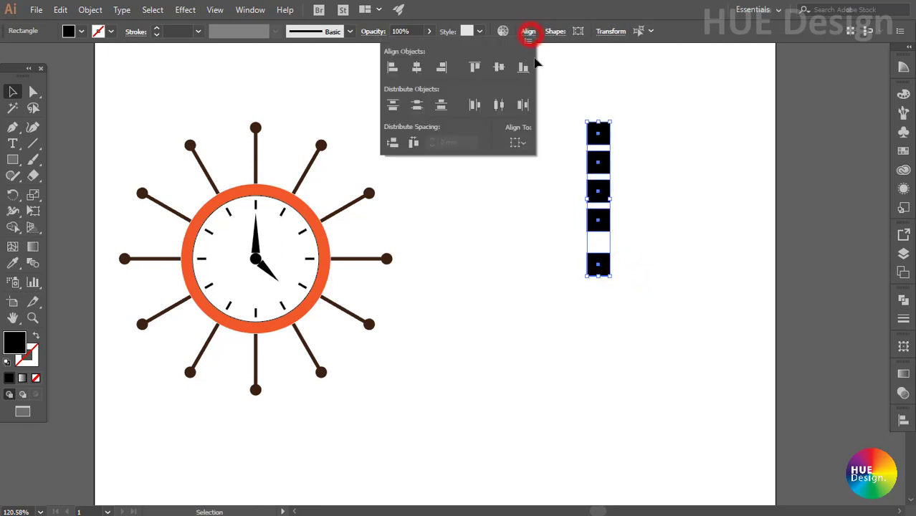
{"action": "left_click", "coordinate": [417, 107]}
{"action": "left_click", "coordinate": [643, 177]}
{"action": "left_click_drag", "start_coordinate": [555, 101], "coordinate": [642, 290]}
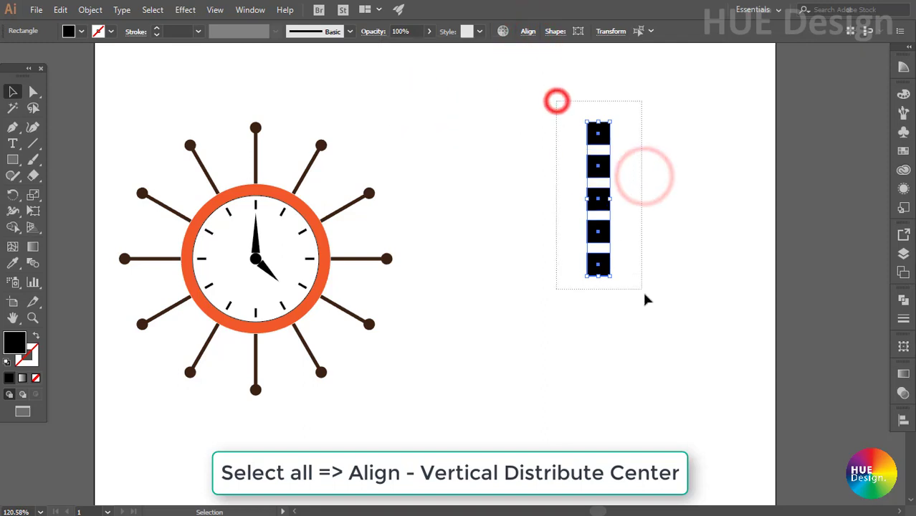
{"action": "left_click", "coordinate": [33, 211]}
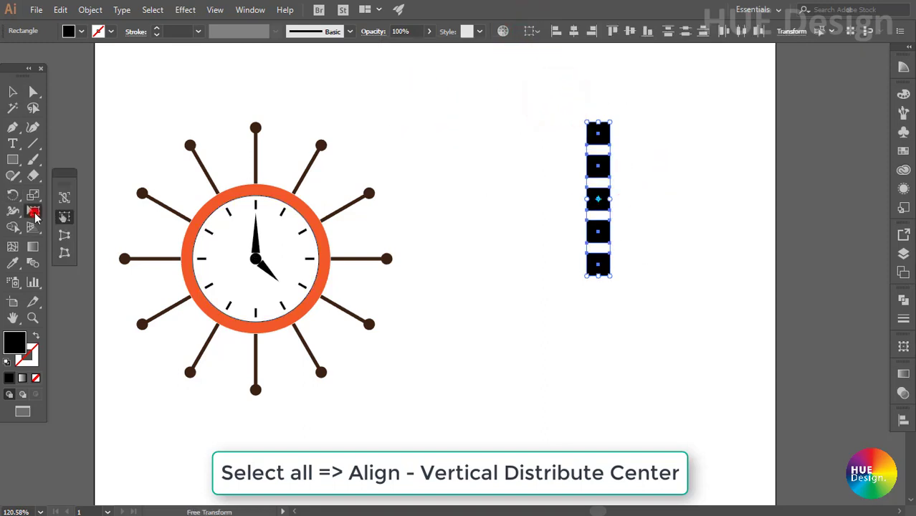
Perspective-distort the square column so it narrows sharply toward the bottom
{"action": "left_click", "coordinate": [65, 236]}
{"action": "left_click_drag", "start_coordinate": [609, 275], "coordinate": [604, 276]}
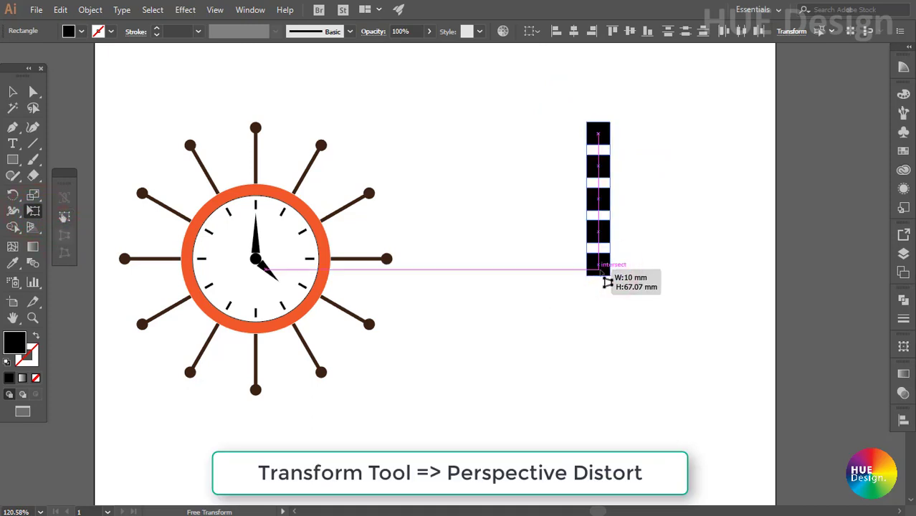
{"action": "left_click_drag", "start_coordinate": [607, 282], "coordinate": [602, 269]}
{"action": "left_click", "coordinate": [589, 244]}
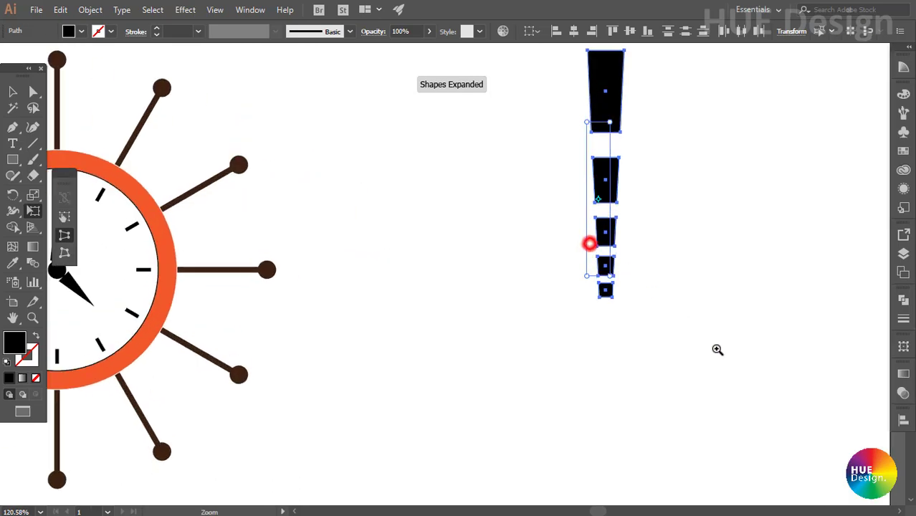
{"action": "left_click", "coordinate": [702, 398]}
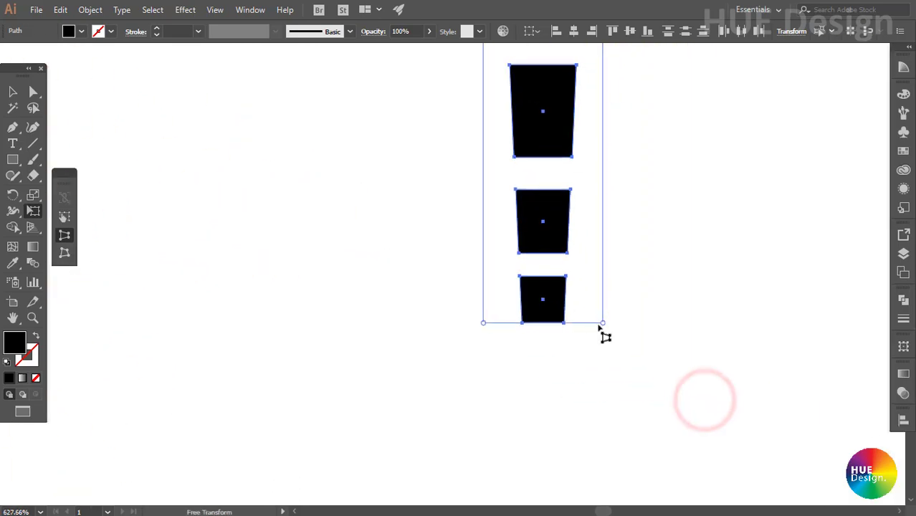
{"action": "left_click_drag", "start_coordinate": [600, 324], "coordinate": [561, 316]}
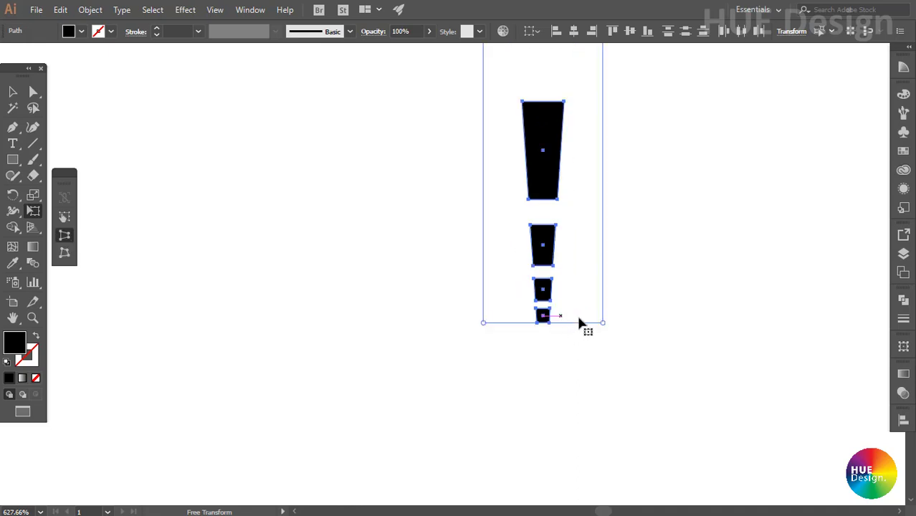
Widen the top of the ray symmetrically, then deselect it
{"action": "scroll", "coordinate": [491, 200], "scroll_direction": "up", "scroll_amount": 1}
{"action": "scroll", "coordinate": [509, 180], "scroll_direction": "down", "scroll_amount": 4}
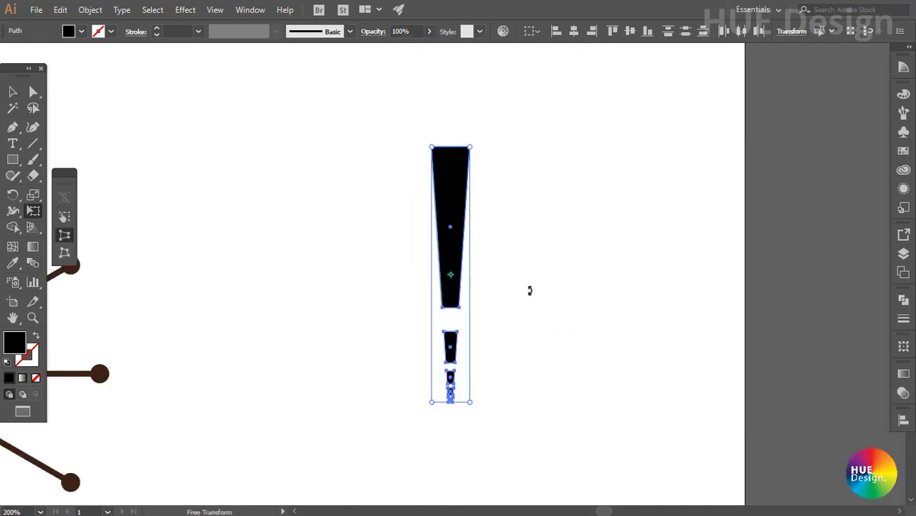
{"action": "left_click", "coordinate": [528, 413], "text": "alt"}
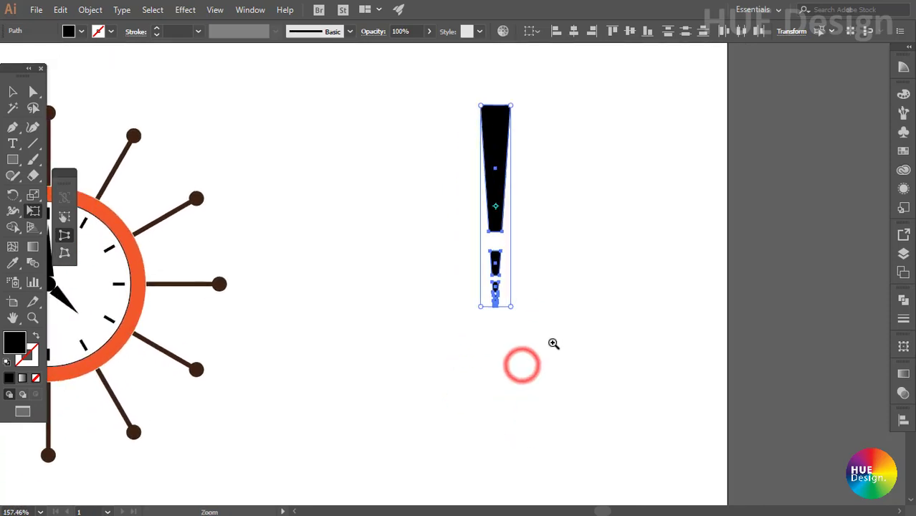
{"action": "mouse_move", "coordinate": [551, 343]}
{"action": "left_mouse_down"}
{"action": "mouse_move", "coordinate": [532, 253]}
{"action": "mouse_move", "coordinate": [561, 269]}
{"action": "left_mouse_up"}
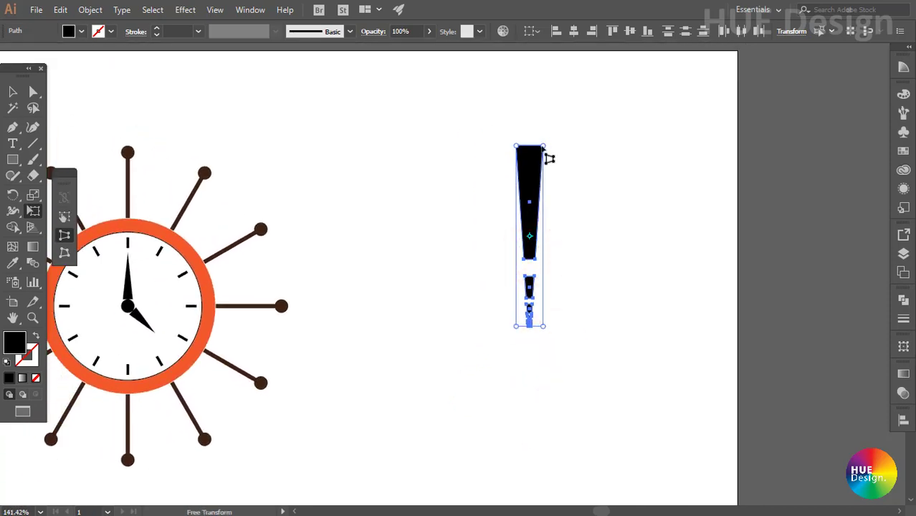
{"action": "left_click_drag", "start_coordinate": [543, 146], "coordinate": [547, 146]}
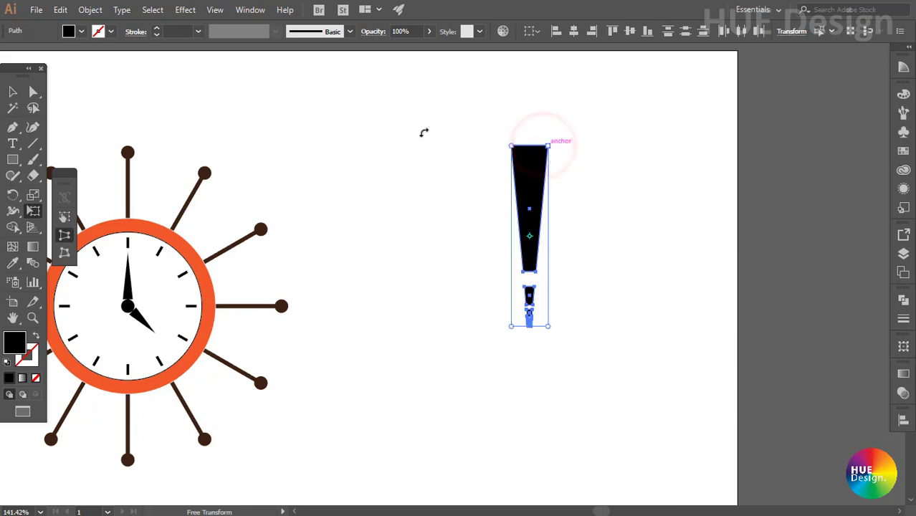
{"action": "left_click", "coordinate": [13, 91]}
{"action": "left_click", "coordinate": [317, 153]}
{"action": "left_click_drag", "start_coordinate": [571, 352], "coordinate": [607, 261]}
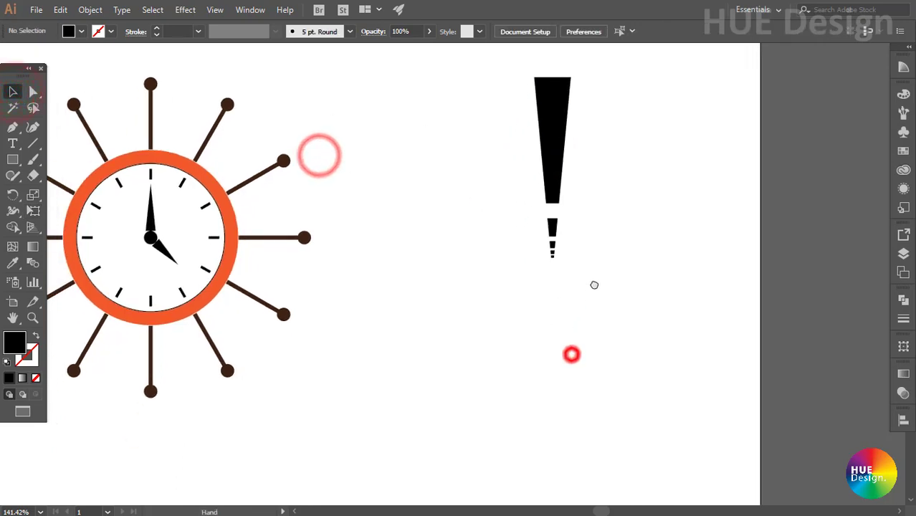
{"action": "left_click", "coordinate": [597, 340], "text": "alt"}
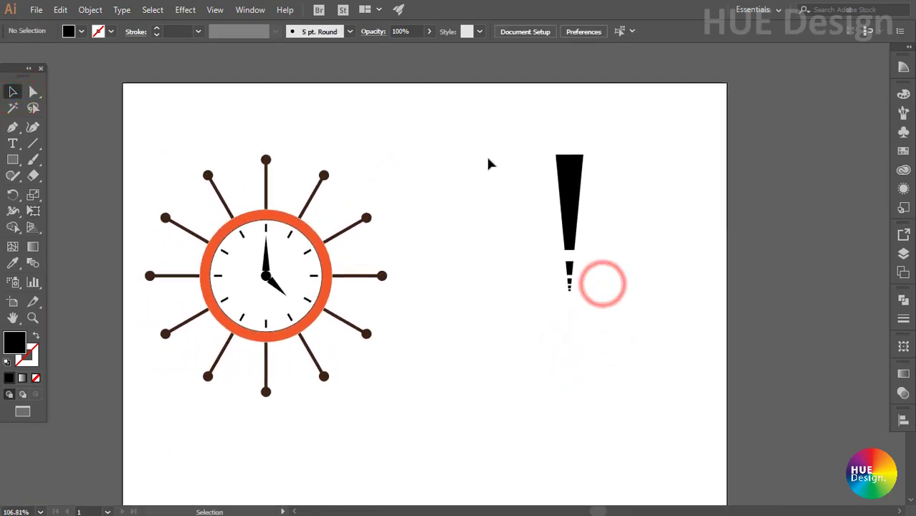
Rotate a 45° copy of the tapered ray around its narrow bottom tip
{"action": "left_click_drag", "start_coordinate": [492, 159], "coordinate": [594, 313]}
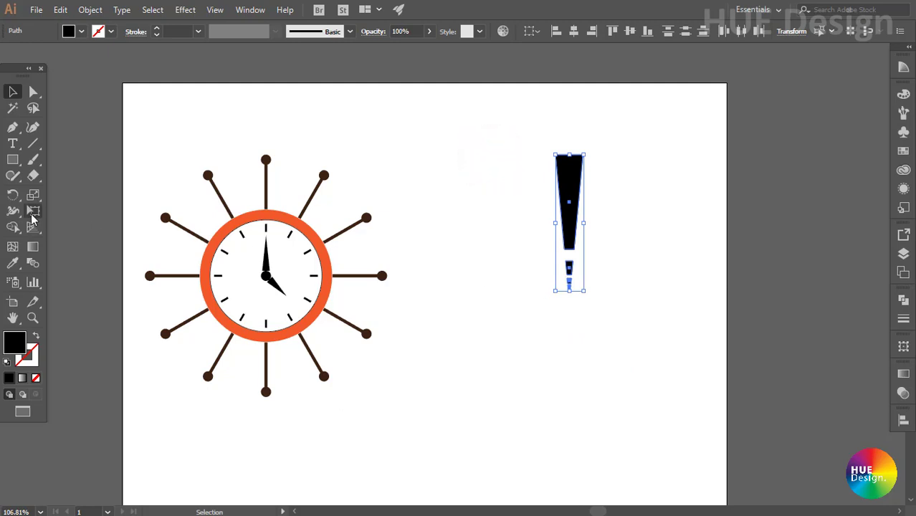
{"action": "left_click", "coordinate": [12, 196]}
{"action": "left_click_drag", "start_coordinate": [585, 307], "coordinate": [584, 278]}
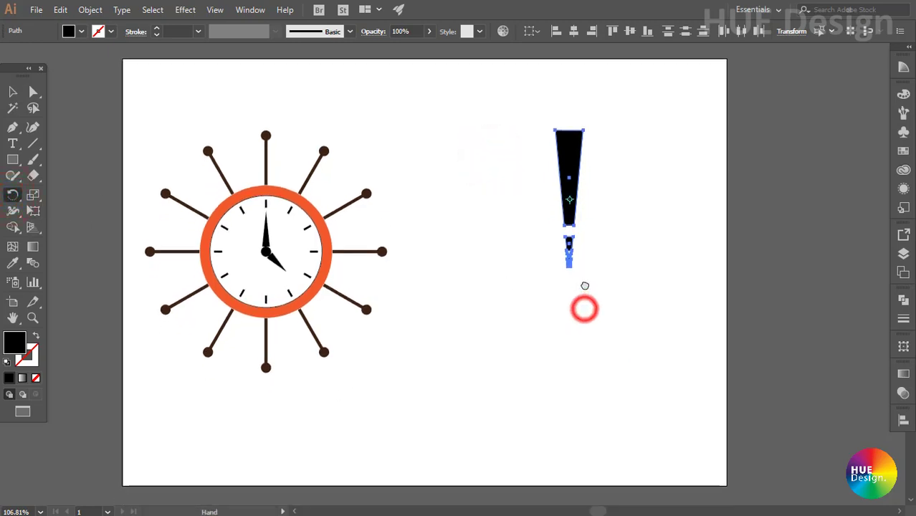
{"action": "left_click", "coordinate": [569, 266]}
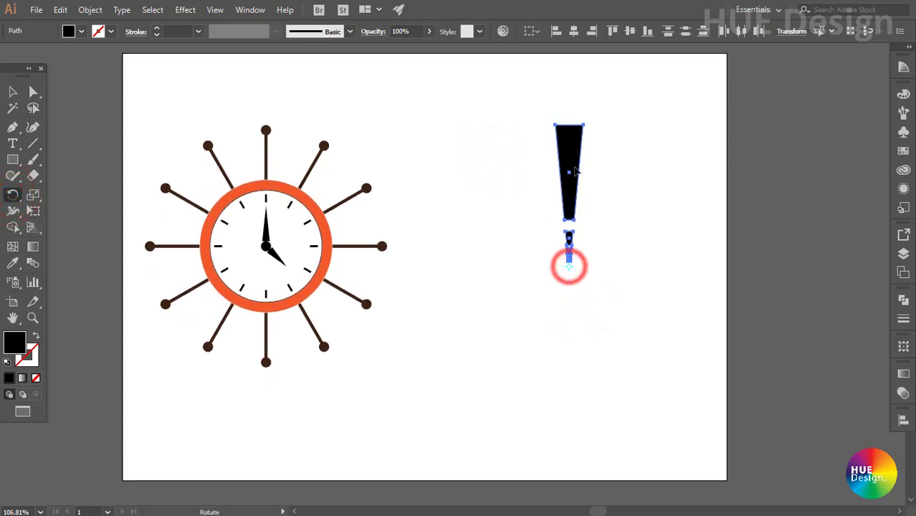
{"action": "mouse_move", "coordinate": [572, 151]}
{"action": "left_mouse_down"}
{"action": "mouse_move", "coordinate": [628, 240]}
{"action": "mouse_move", "coordinate": [622, 224]}
{"action": "left_mouse_up"}
Repeat the rotated copy to complete eight spokes, then group all of them
{"action": "key", "text": "ctrl+d"}
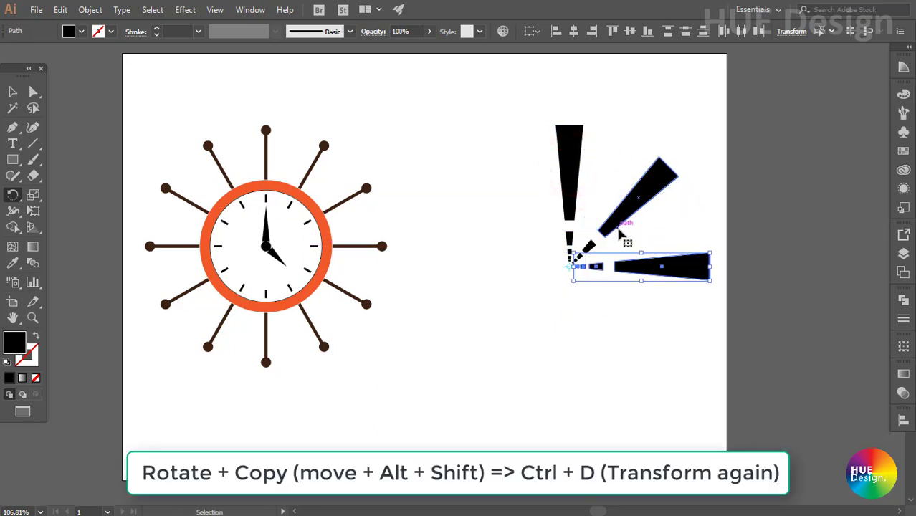
{"action": "key", "text": "ctrl+d"}
{"action": "key", "text": "ctrl+d"}
{"action": "key", "text": "ctrl+d"}
{"action": "key", "text": "ctrl+d"}
{"action": "key", "text": "ctrl+d"}
{"action": "left_click", "coordinate": [12, 91]}
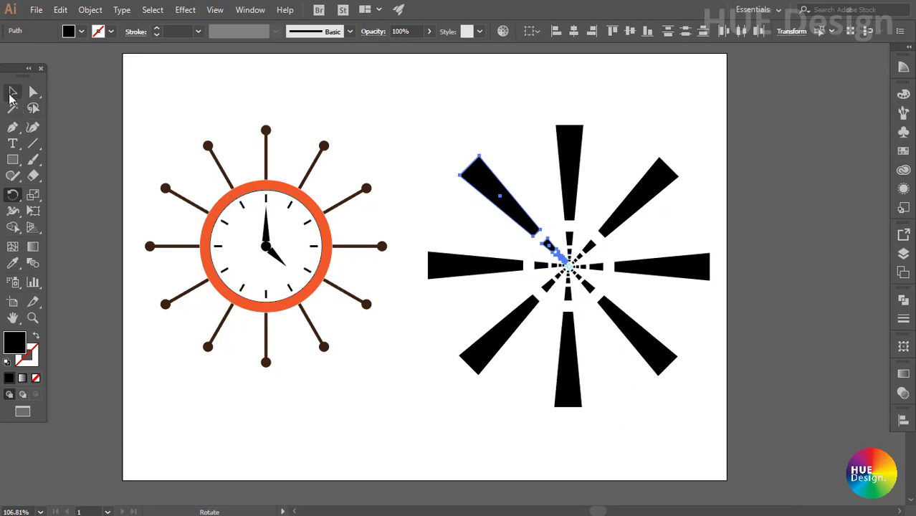
{"action": "left_click_drag", "start_coordinate": [556, 192], "coordinate": [718, 427]}
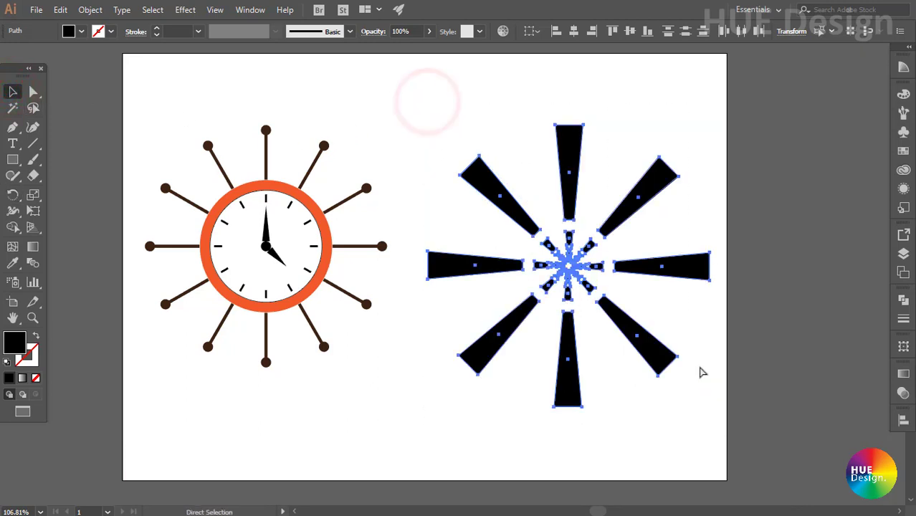
{"action": "key", "text": "ctrl+g"}
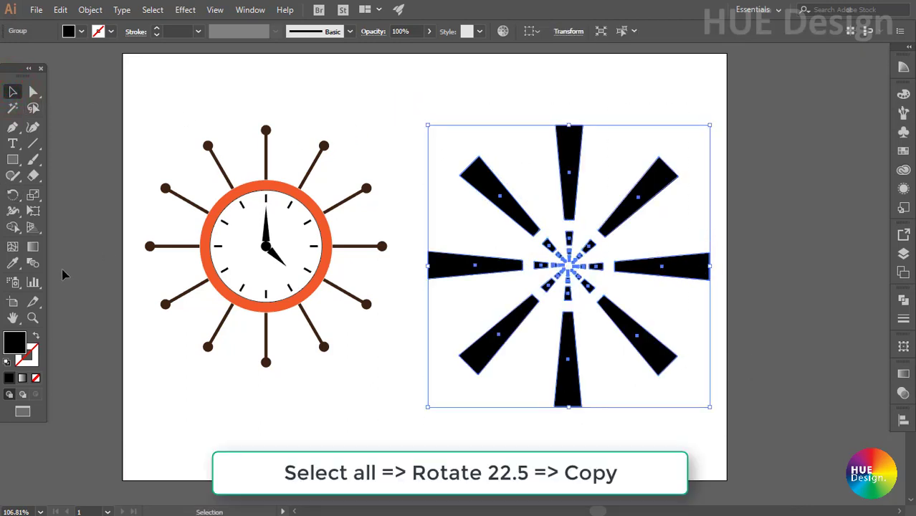
Make a 22.5° rotated copy of the spoke group and fill it 50% gray
{"action": "double_click", "coordinate": [13, 195]}
{"action": "type", "text": "22."}
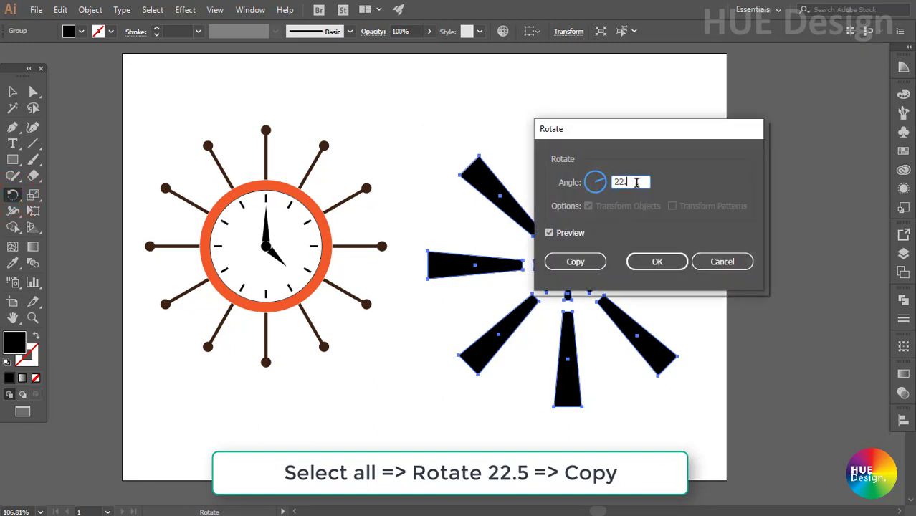
{"action": "type", "text": "5"}
{"action": "left_click", "coordinate": [576, 260]}
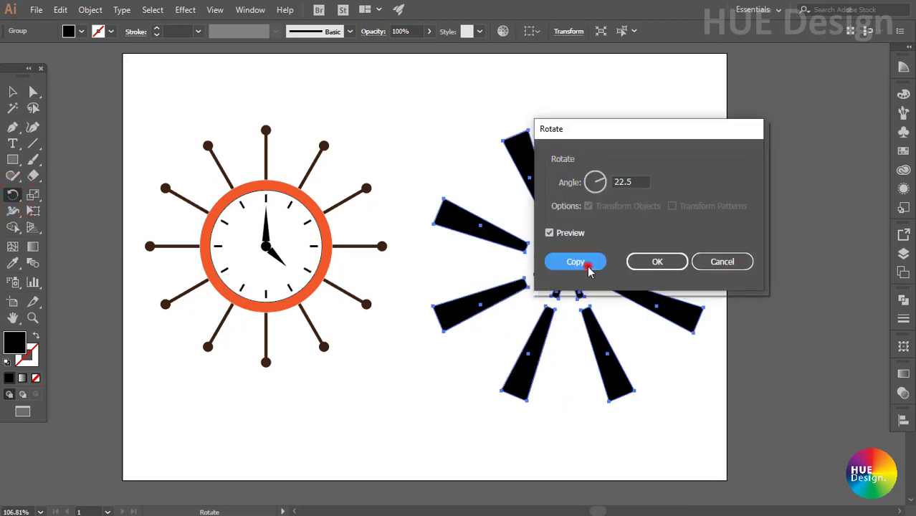
{"action": "left_click", "coordinate": [14, 93]}
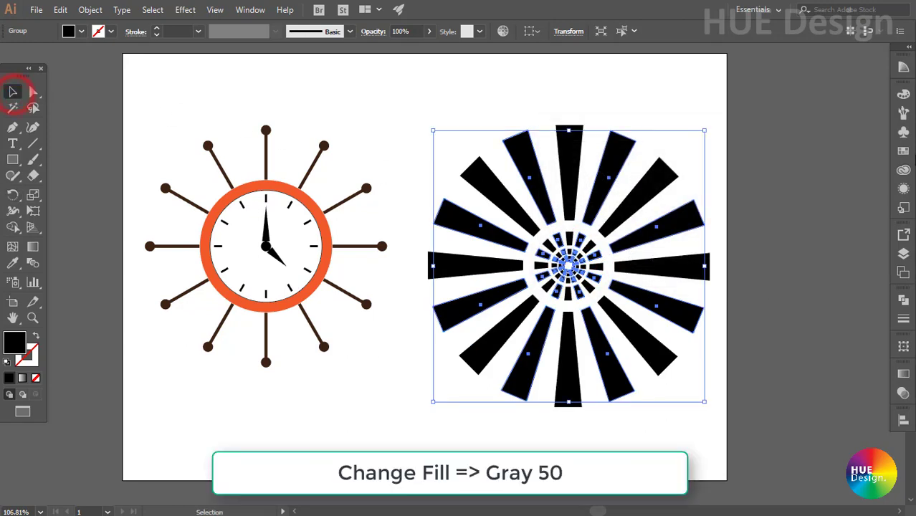
{"action": "left_click", "coordinate": [904, 153]}
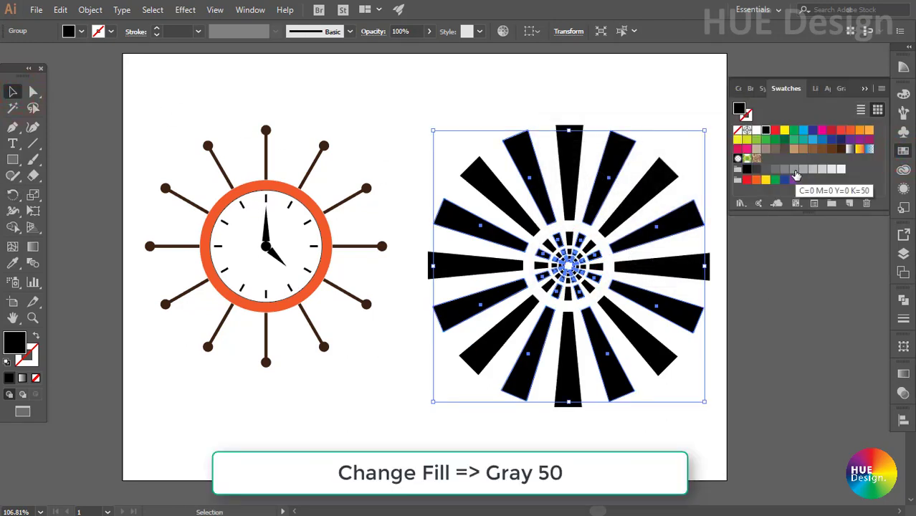
{"action": "left_click", "coordinate": [794, 170]}
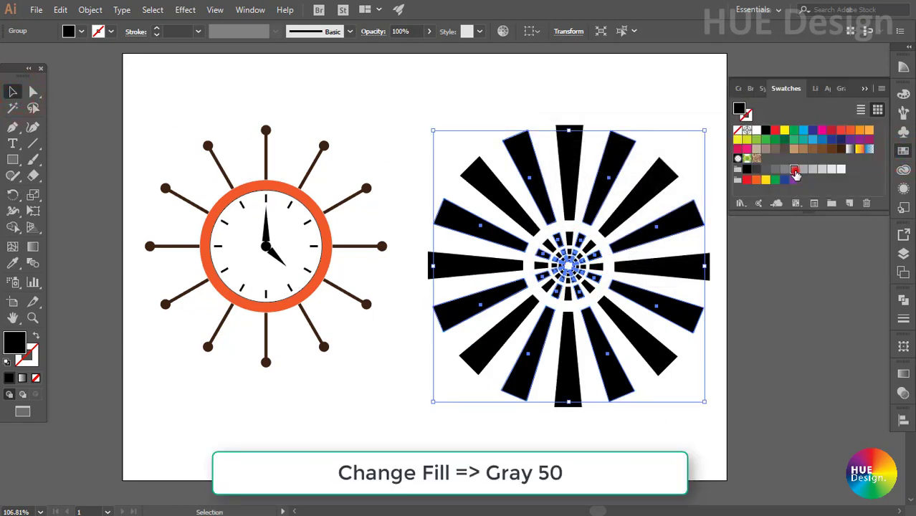
{"action": "left_click", "coordinate": [865, 89]}
{"action": "left_click", "coordinate": [813, 236]}
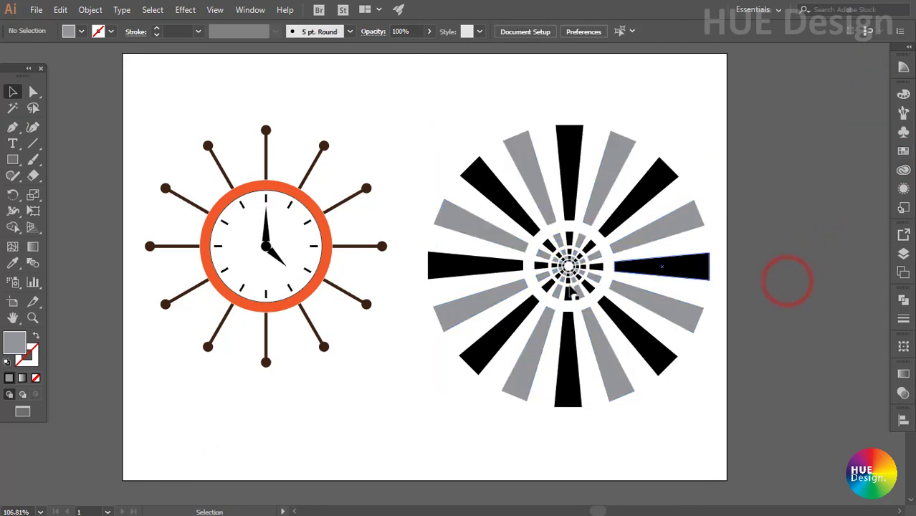
Nudge the sunburst group slightly up and left, then deselect it
{"action": "left_click", "coordinate": [499, 192]}
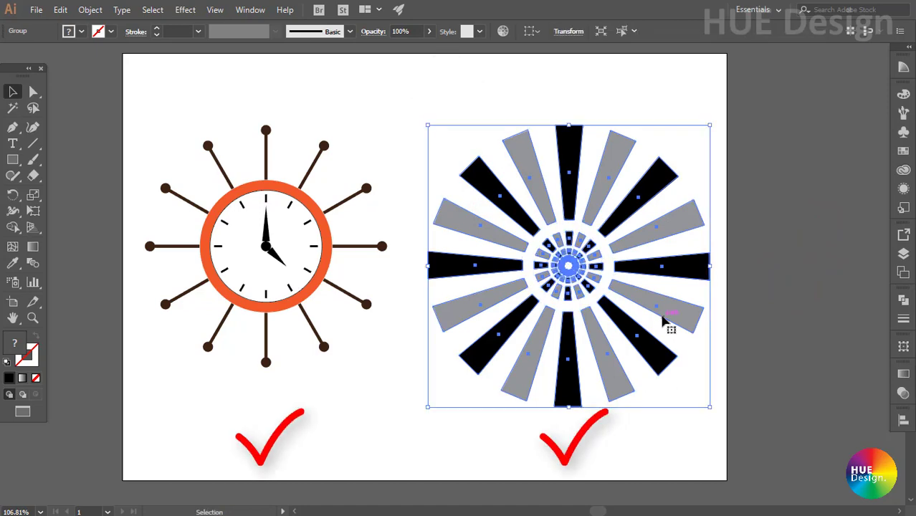
{"action": "left_click_drag", "start_coordinate": [665, 310], "coordinate": [655, 301]}
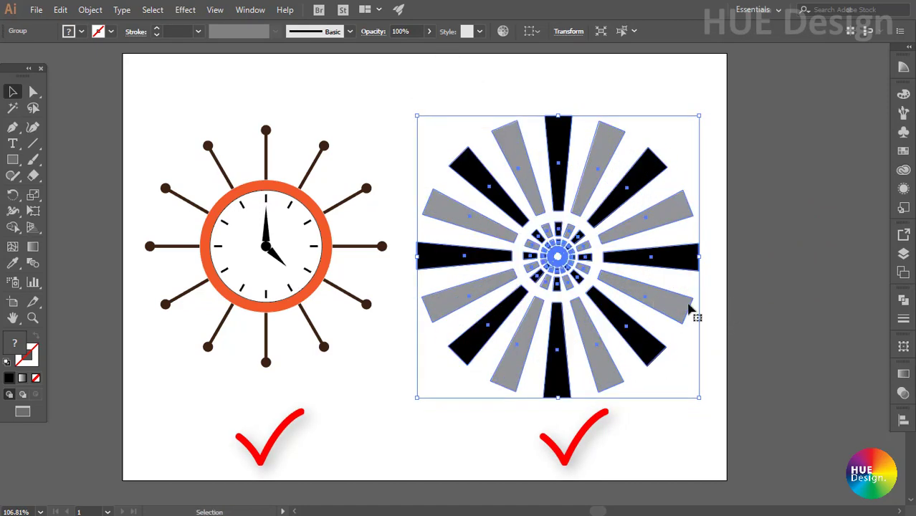
{"action": "left_click", "coordinate": [748, 312]}
{"action": "scroll", "coordinate": [723, 331], "scroll_direction": "down", "scroll_amount": 1}
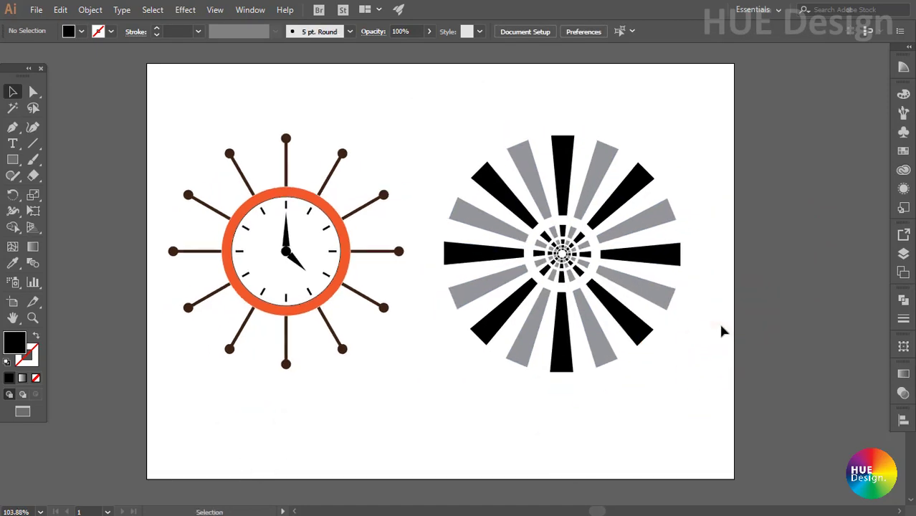